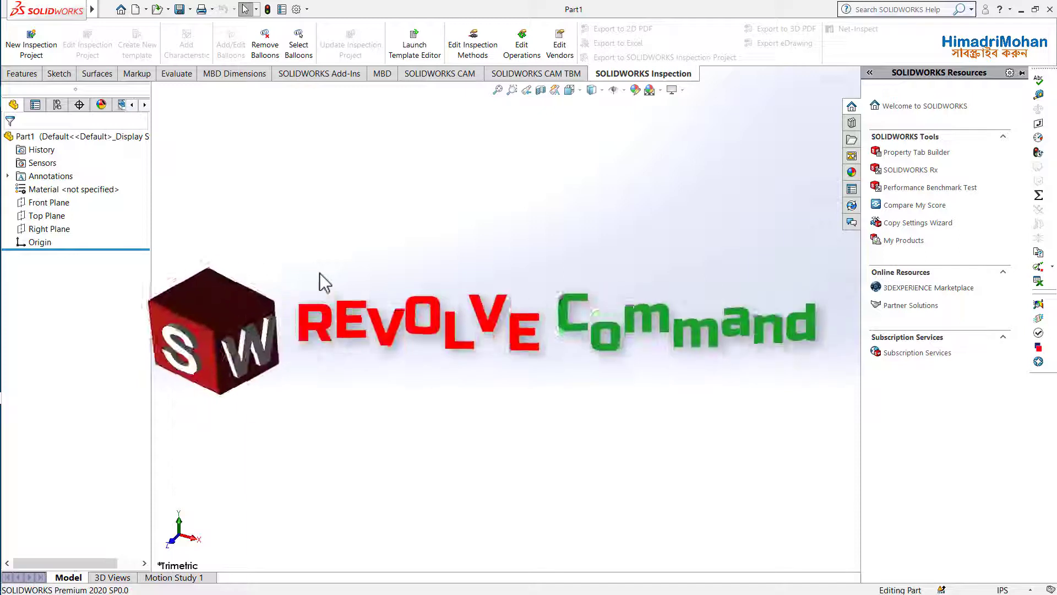
Collapse the SOLIDWORKS Resources pane and show the Features commands for blank Part1
{"action": "left_click", "coordinate": [231, 181]}
{"action": "left_click", "coordinate": [39, 75]}
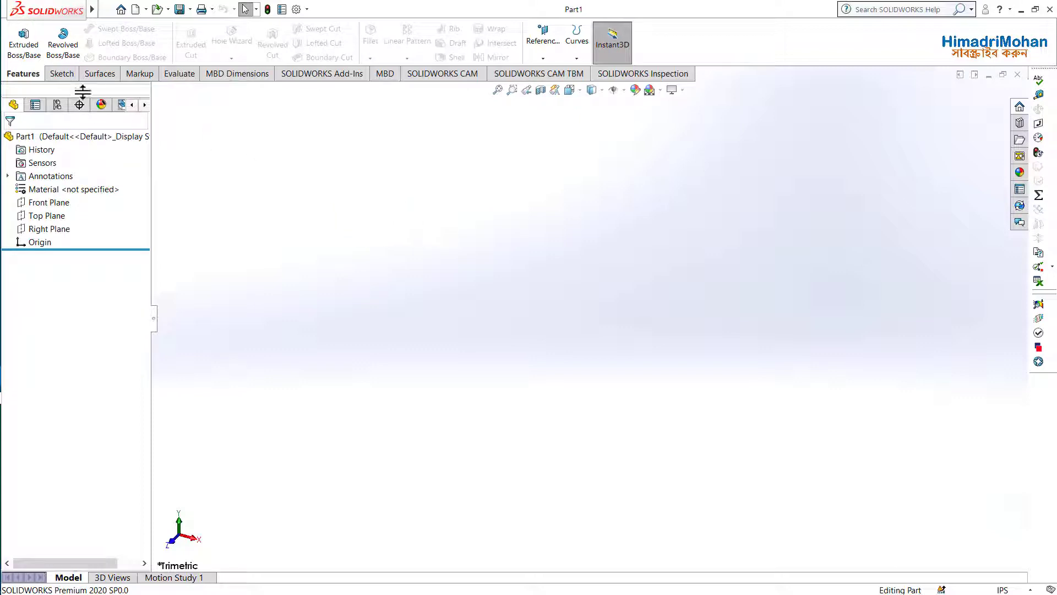
Start a new sketch on the Top Plane
{"action": "left_click", "coordinate": [67, 77]}
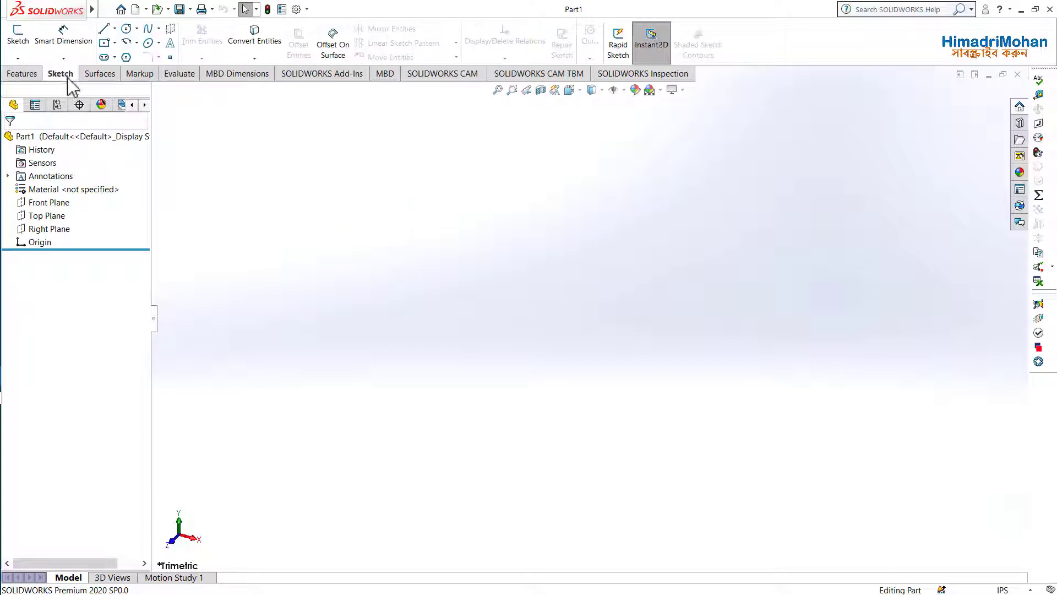
{"action": "left_click", "coordinate": [26, 41]}
{"action": "left_click", "coordinate": [399, 322]}
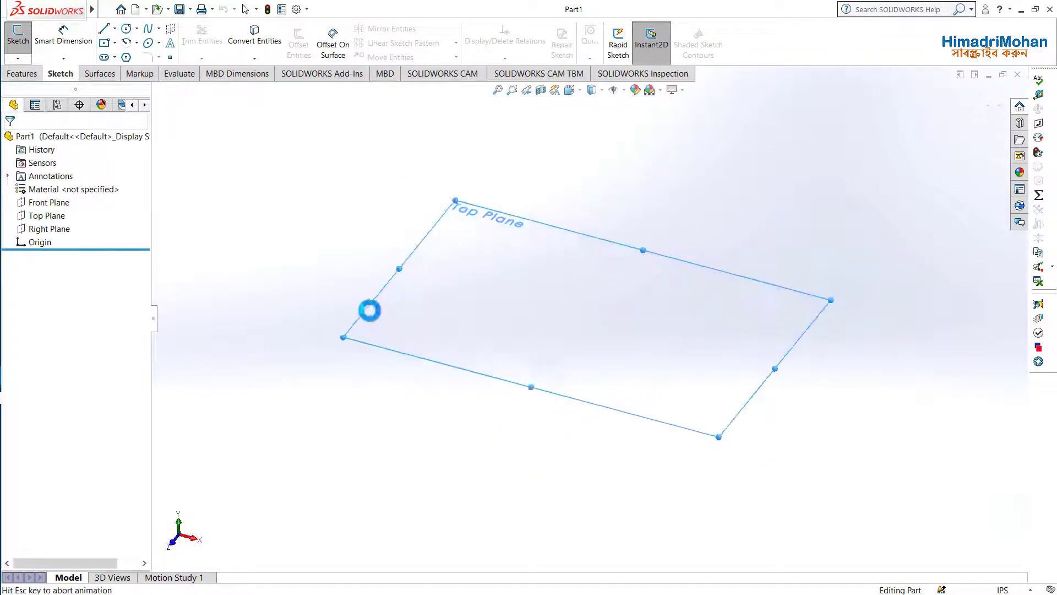
Draw the closed stepped zig-zag line profile, starting and ending at the origin
{"action": "left_click", "coordinate": [104, 28]}
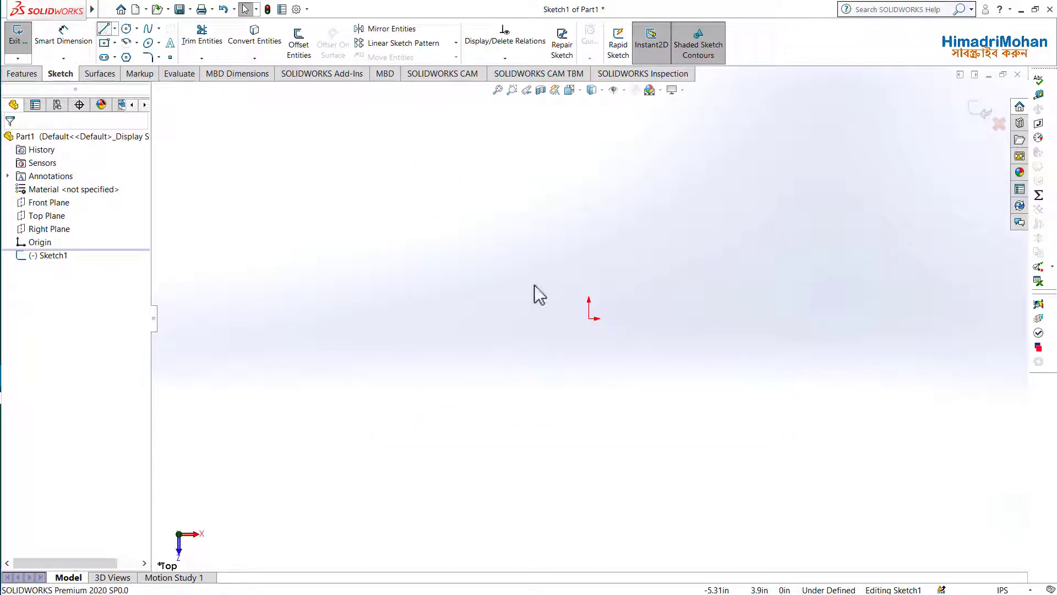
{"action": "left_click", "coordinate": [589, 318]}
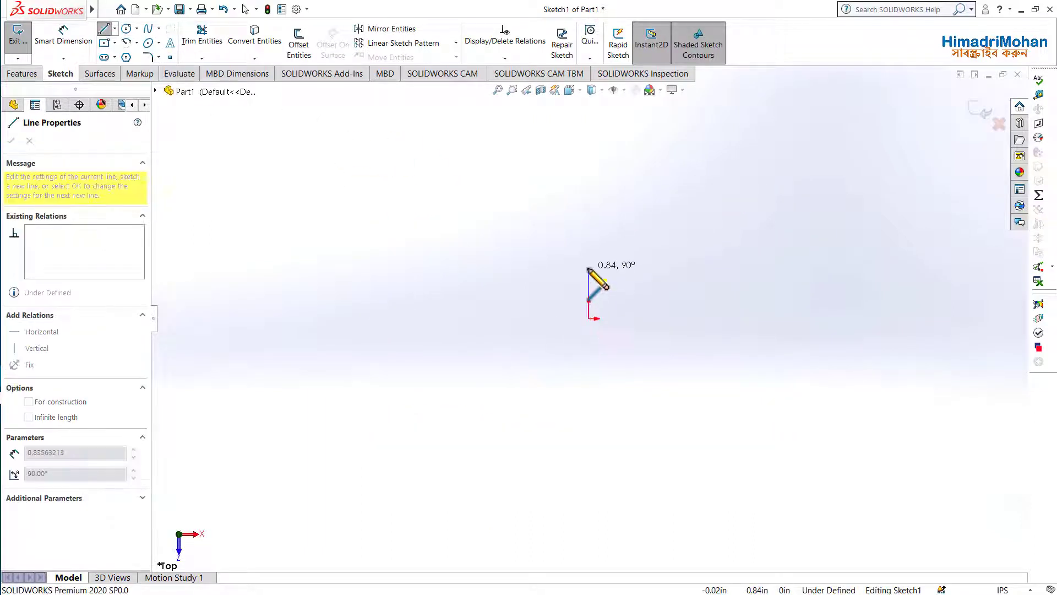
{"action": "left_click", "coordinate": [589, 268]}
{"action": "left_click", "coordinate": [618, 239]}
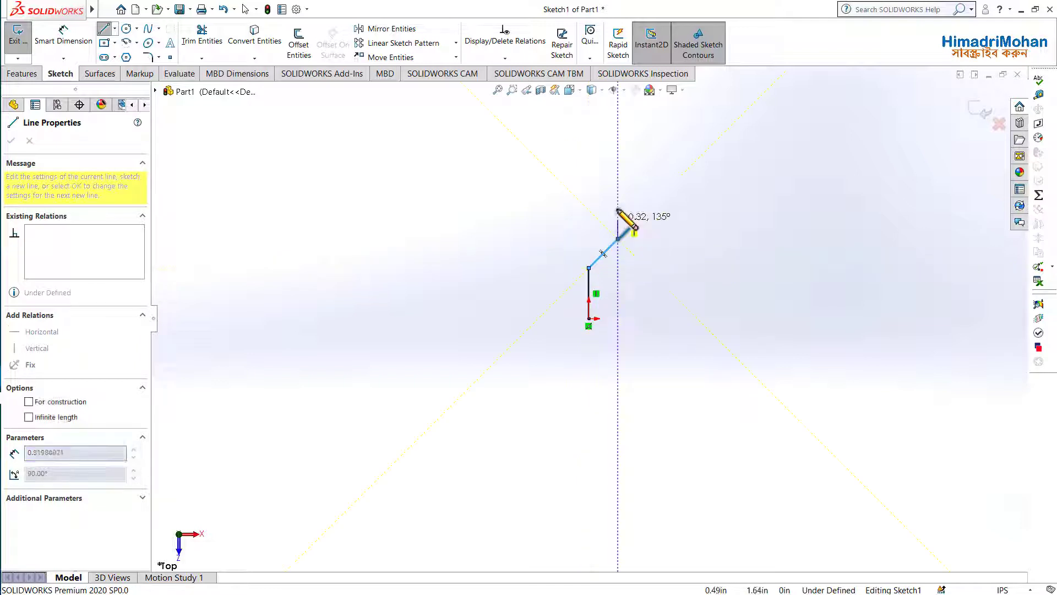
{"action": "left_click", "coordinate": [618, 200]}
{"action": "left_click", "coordinate": [642, 201]}
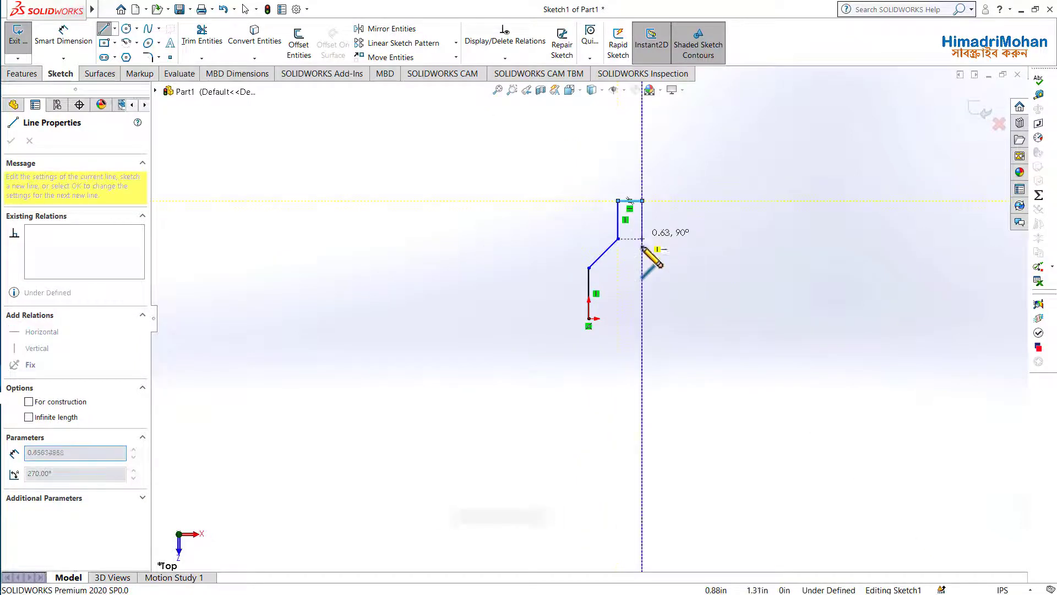
{"action": "left_click", "coordinate": [642, 250]}
{"action": "left_click", "coordinate": [609, 283]}
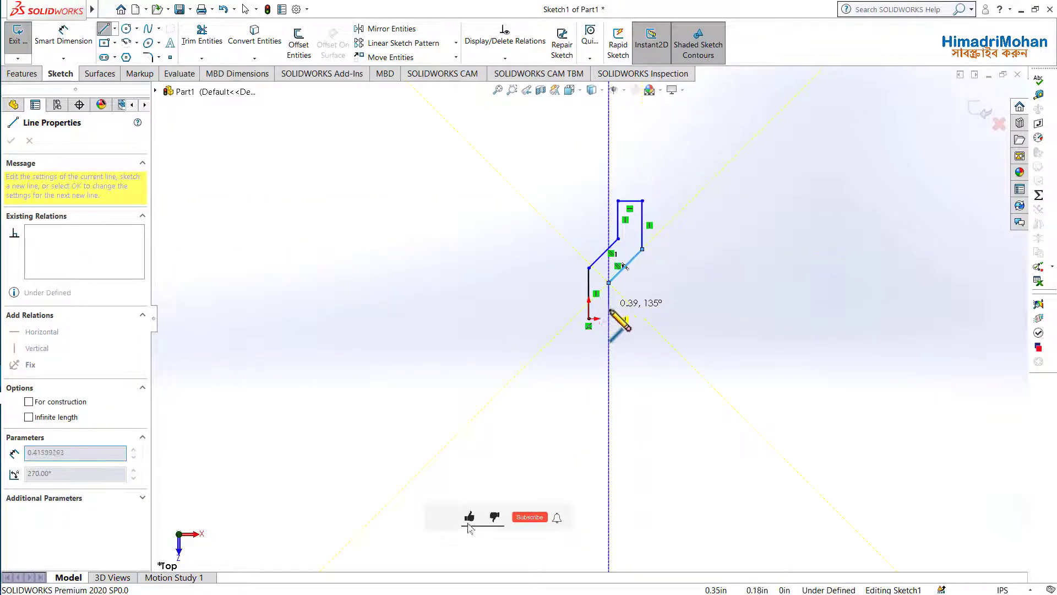
{"action": "left_click", "coordinate": [609, 318]}
{"action": "left_click", "coordinate": [588, 318]}
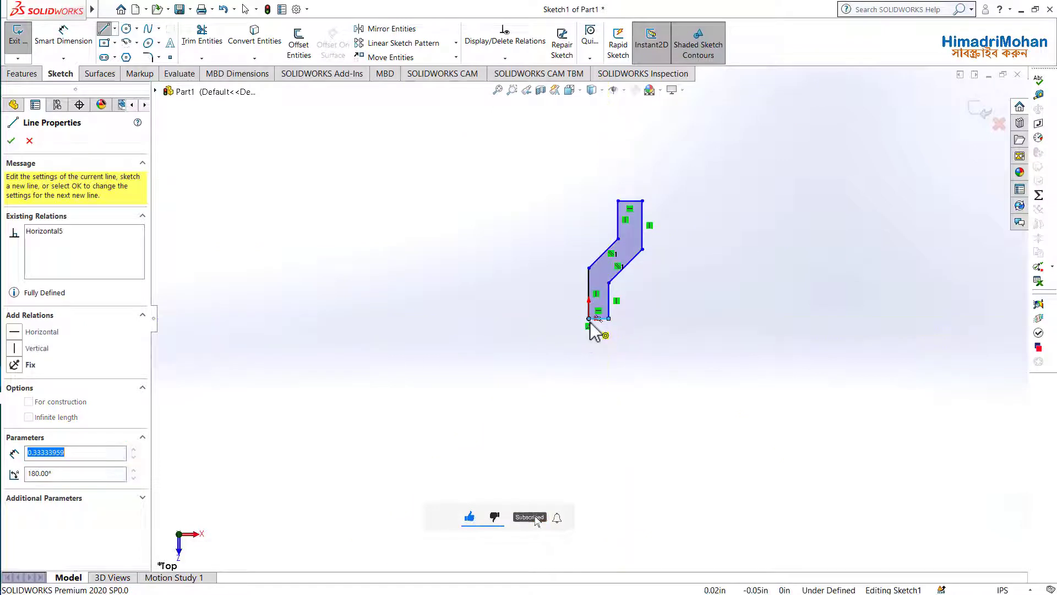
{"action": "right_click", "coordinate": [593, 323]}
{"action": "left_click", "coordinate": [608, 330]}
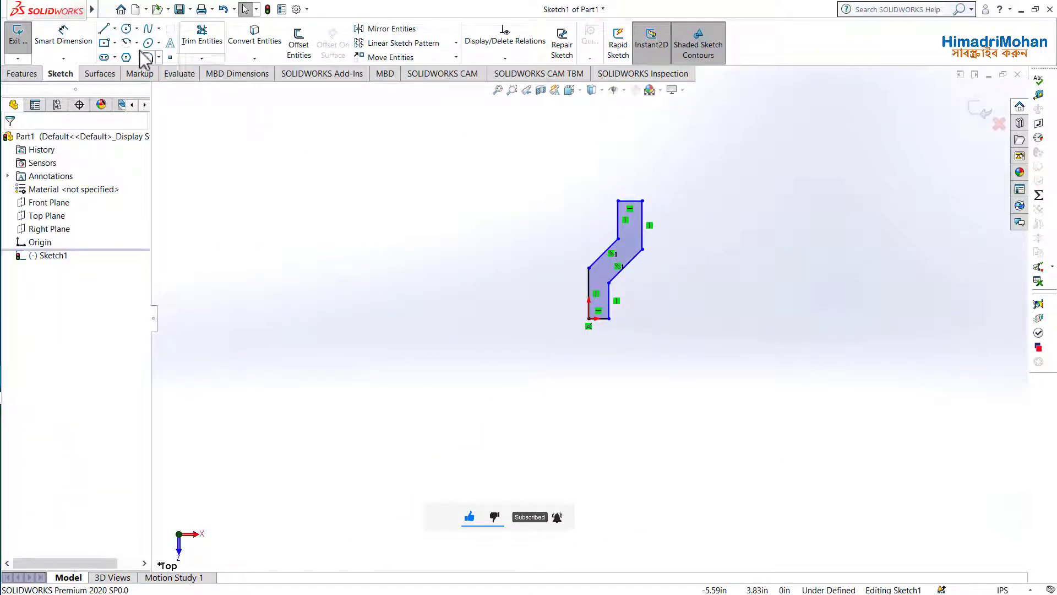
Draw a long line left of the profile, spanning above and below it
{"action": "key", "text": "l"}
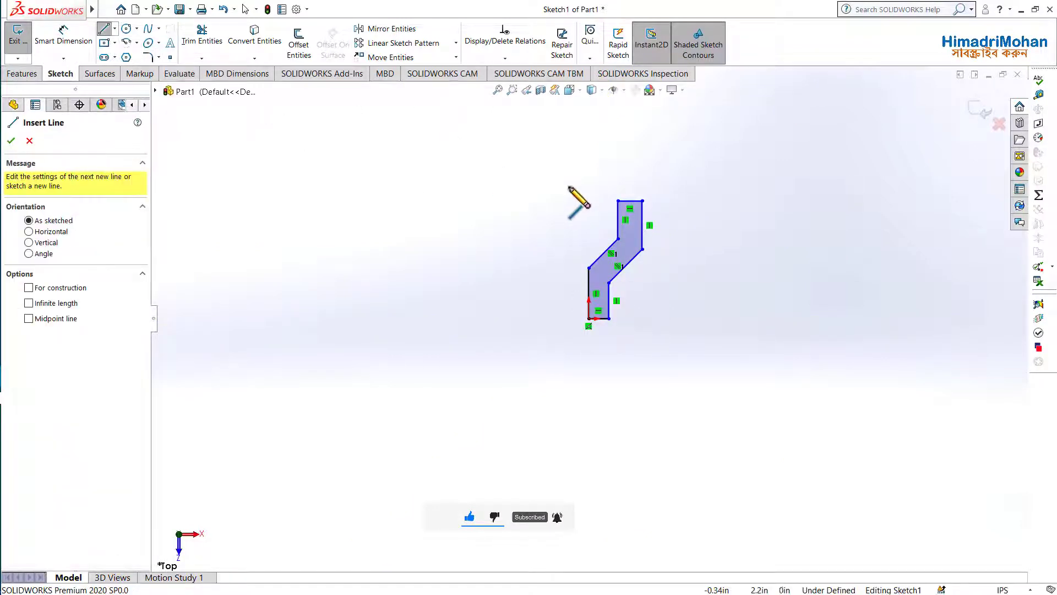
{"action": "left_click", "coordinate": [563, 188]}
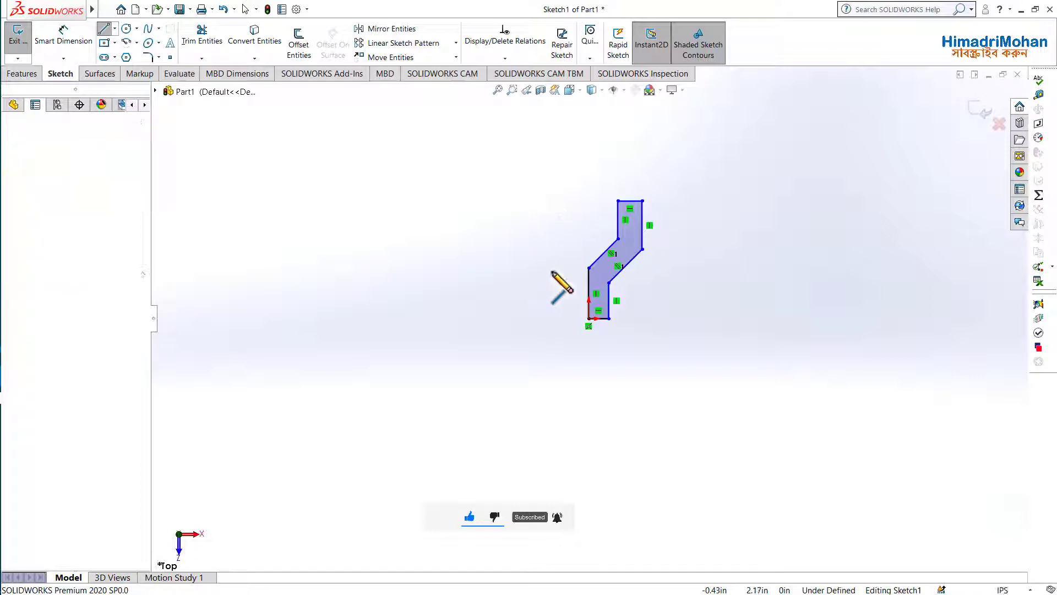
{"action": "right_click", "coordinate": [570, 353]}
{"action": "left_click", "coordinate": [582, 355]}
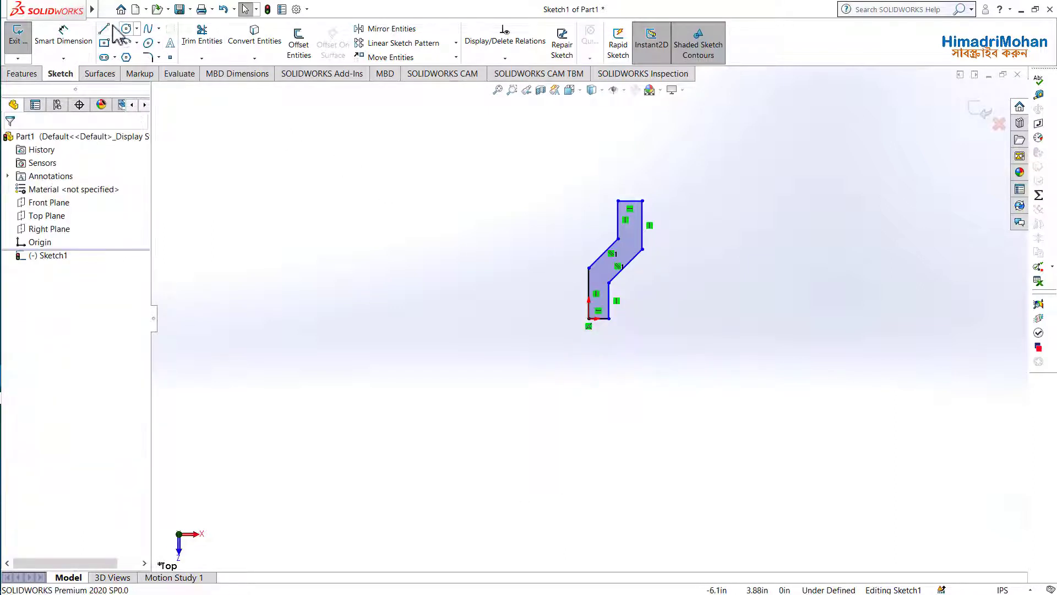
{"action": "key", "text": "l"}
{"action": "left_click", "coordinate": [559, 197]}
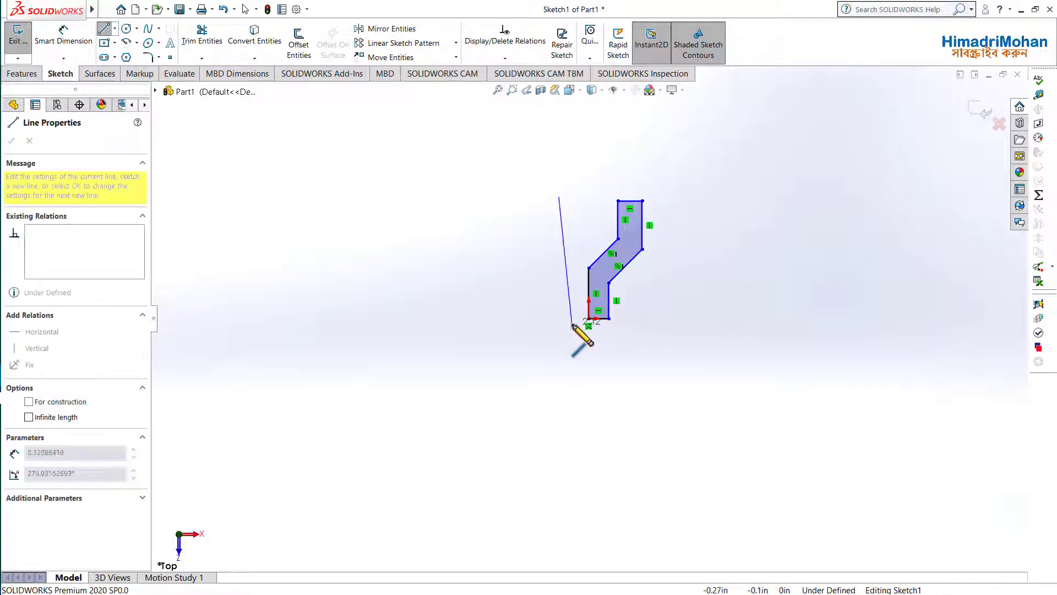
{"action": "left_click", "coordinate": [563, 347]}
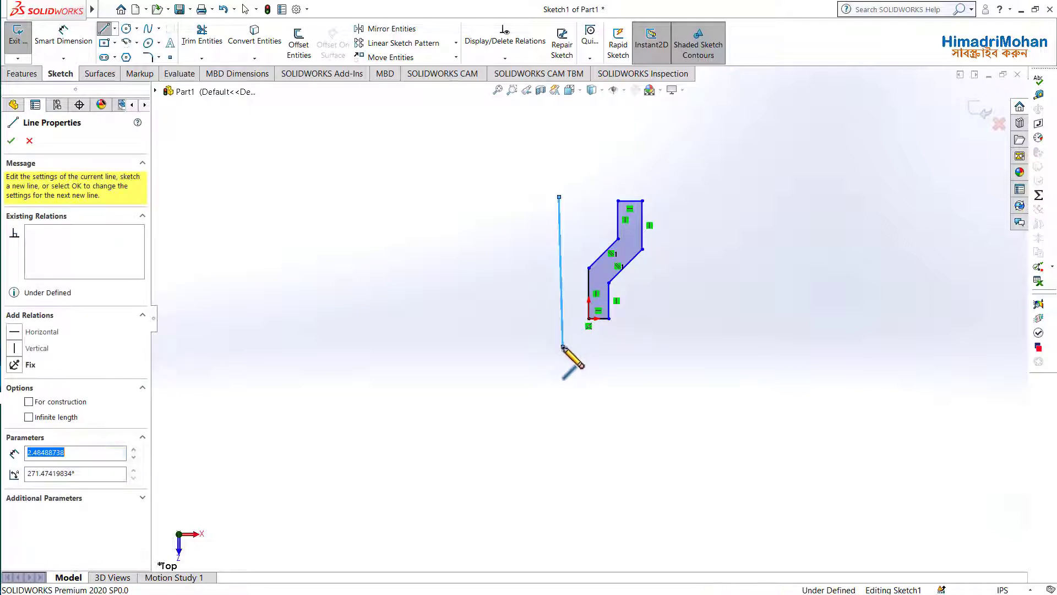
{"action": "right_click", "coordinate": [563, 347]}
{"action": "left_click", "coordinate": [582, 355]}
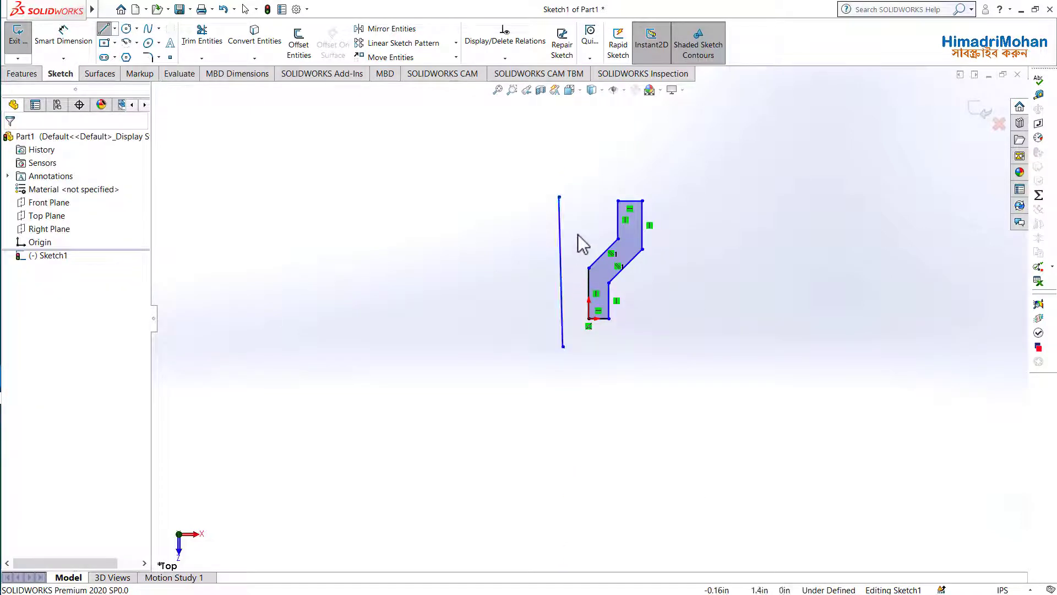
Give that line a Vertical relation and make it a construction centerline
{"action": "left_click", "coordinate": [557, 236]}
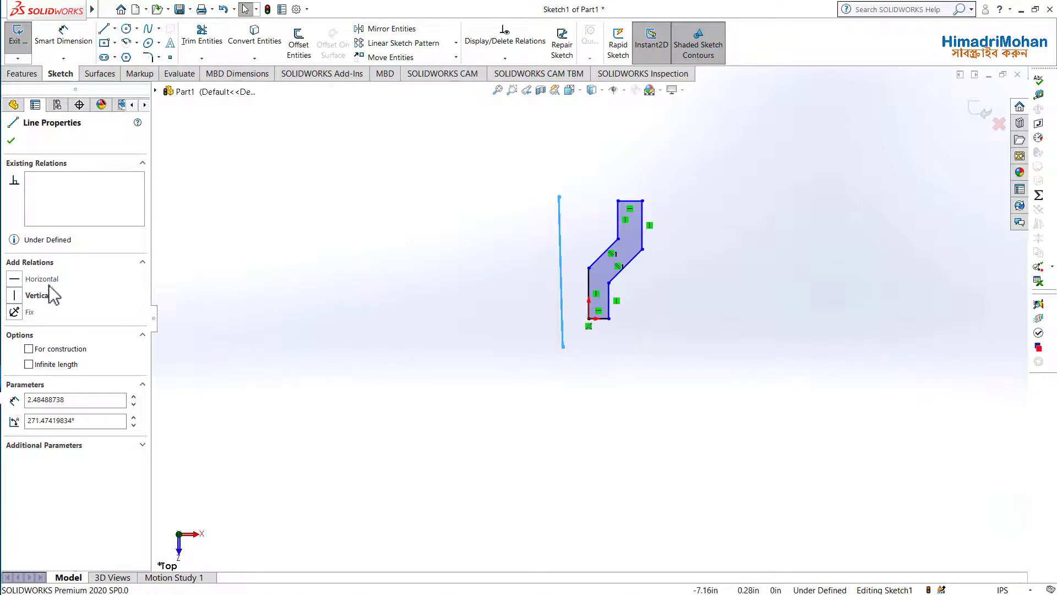
{"action": "left_click", "coordinate": [17, 295]}
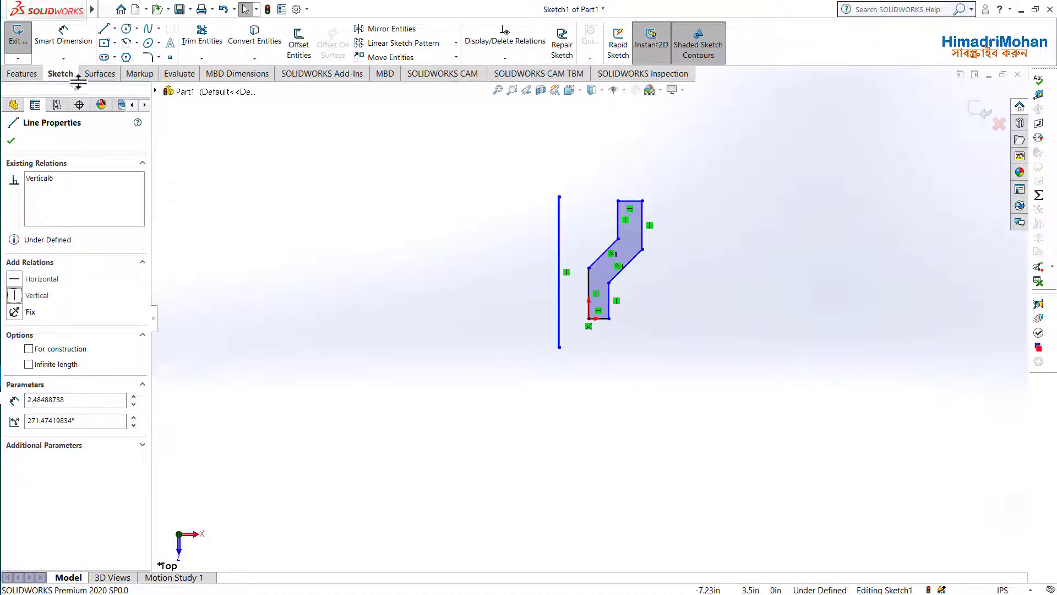
{"action": "right_click", "coordinate": [557, 237]}
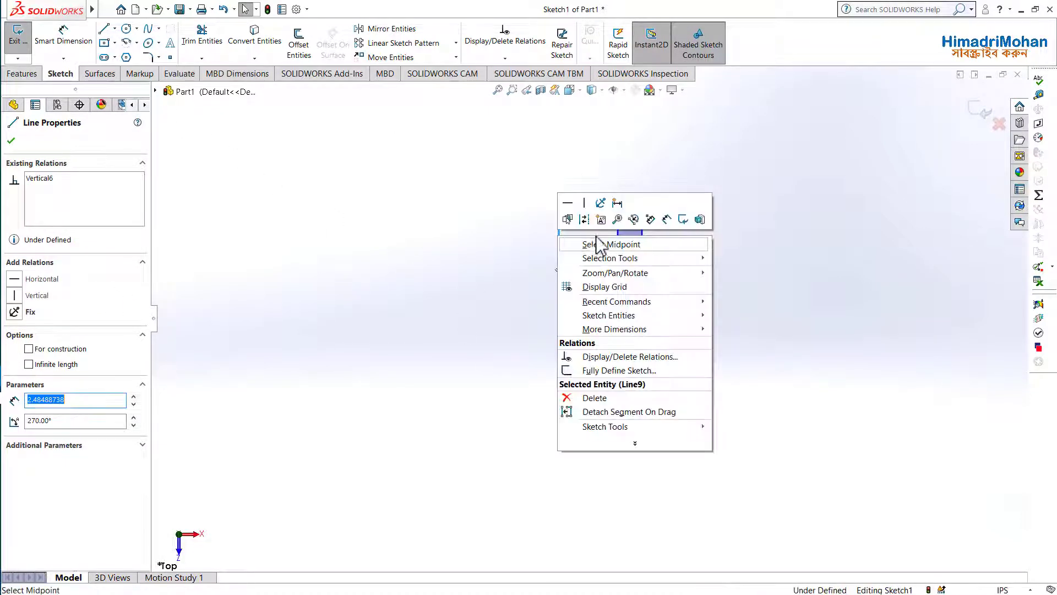
{"action": "left_click", "coordinate": [587, 243]}
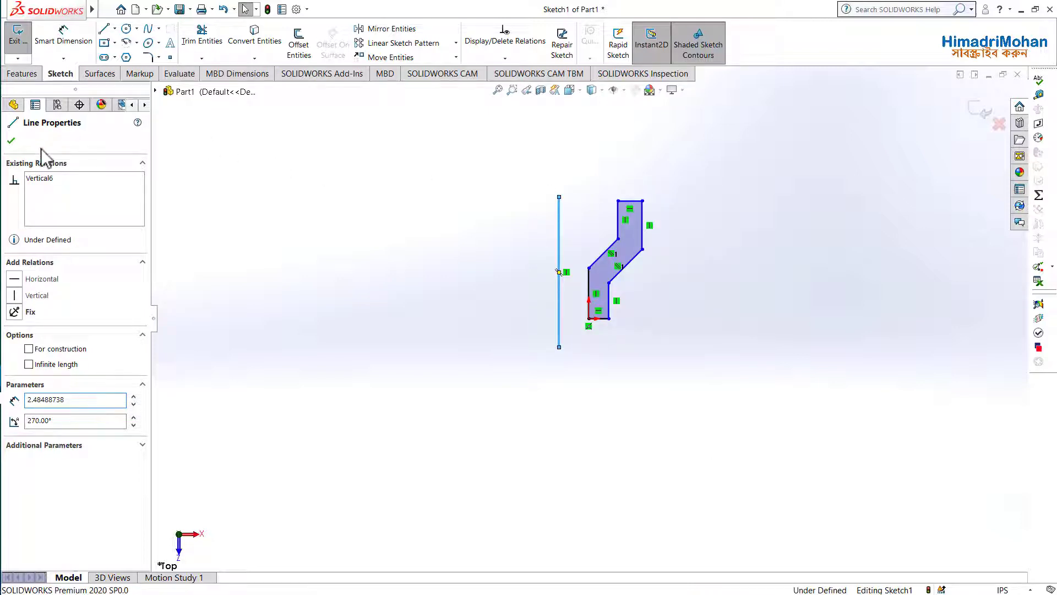
{"action": "left_click", "coordinate": [13, 140]}
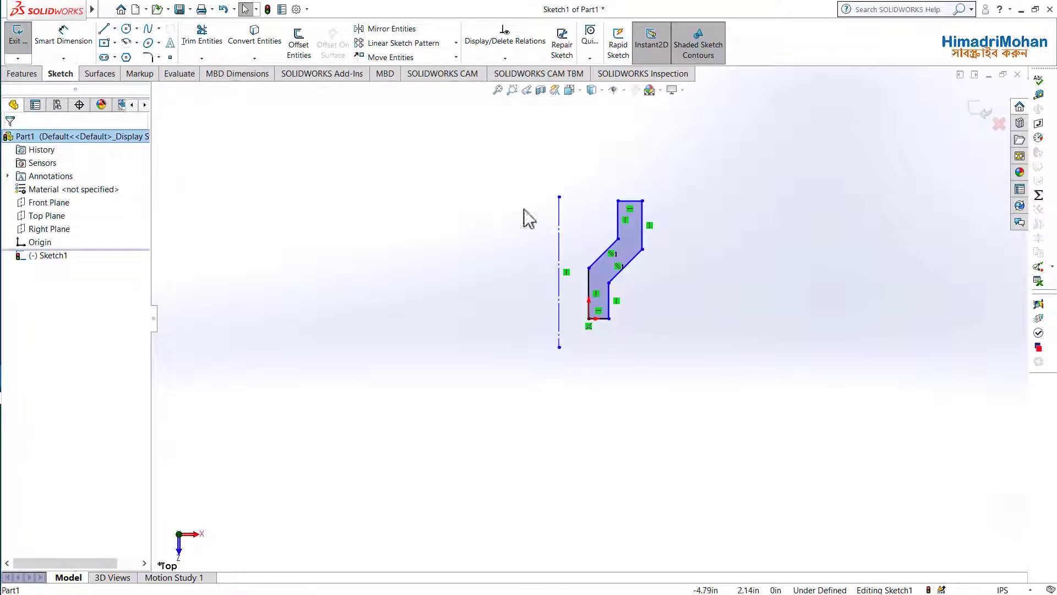
Exit Sketch1, view it in Isometric, and show the Features commands
{"action": "left_click", "coordinate": [553, 249]}
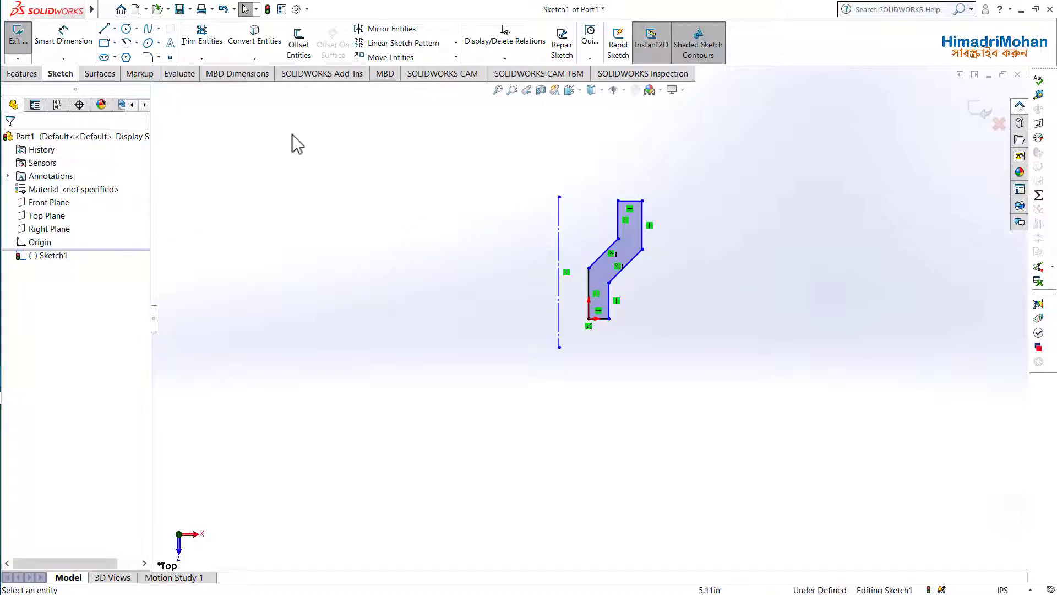
{"action": "left_click", "coordinate": [21, 51]}
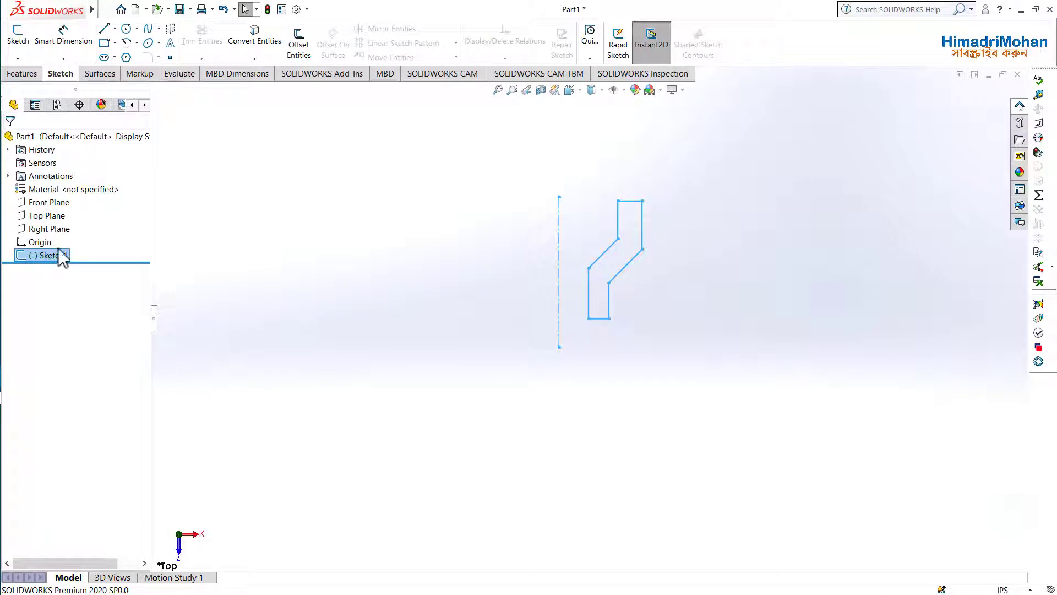
{"action": "left_click", "coordinate": [575, 91]}
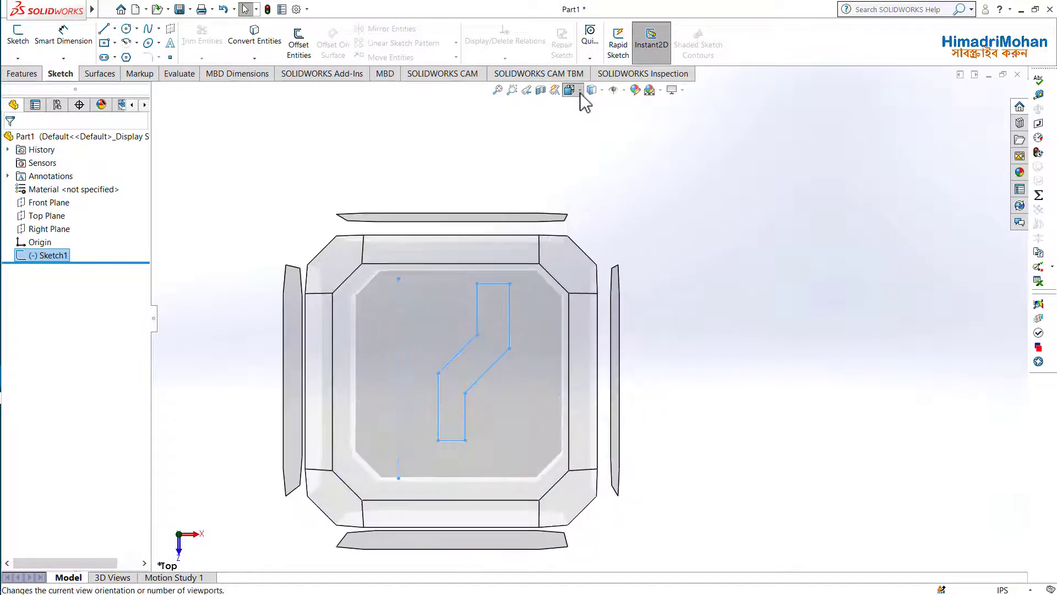
{"action": "left_click", "coordinate": [632, 121]}
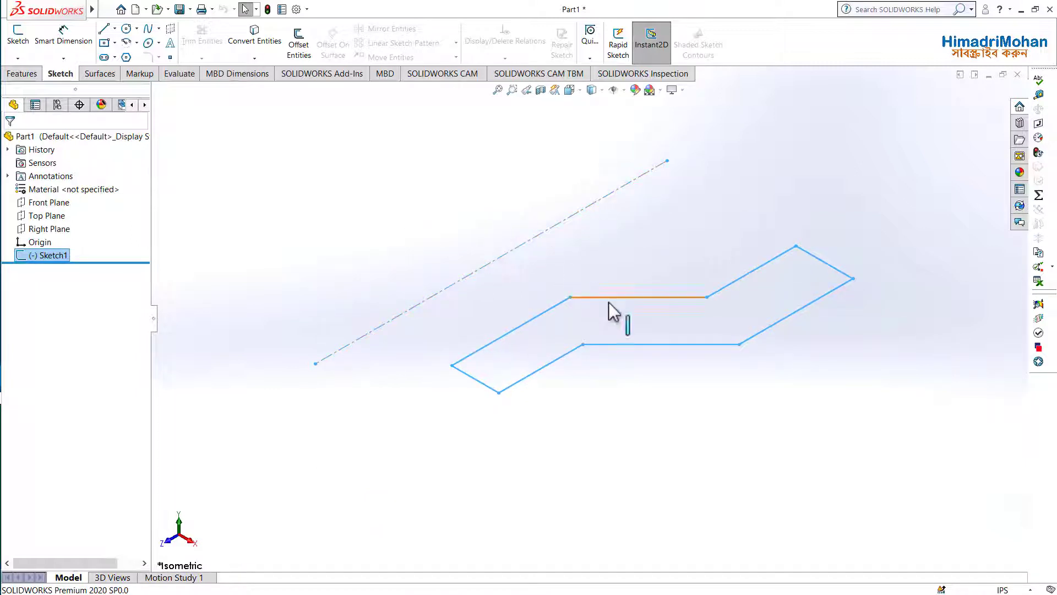
{"action": "left_click", "coordinate": [25, 73]}
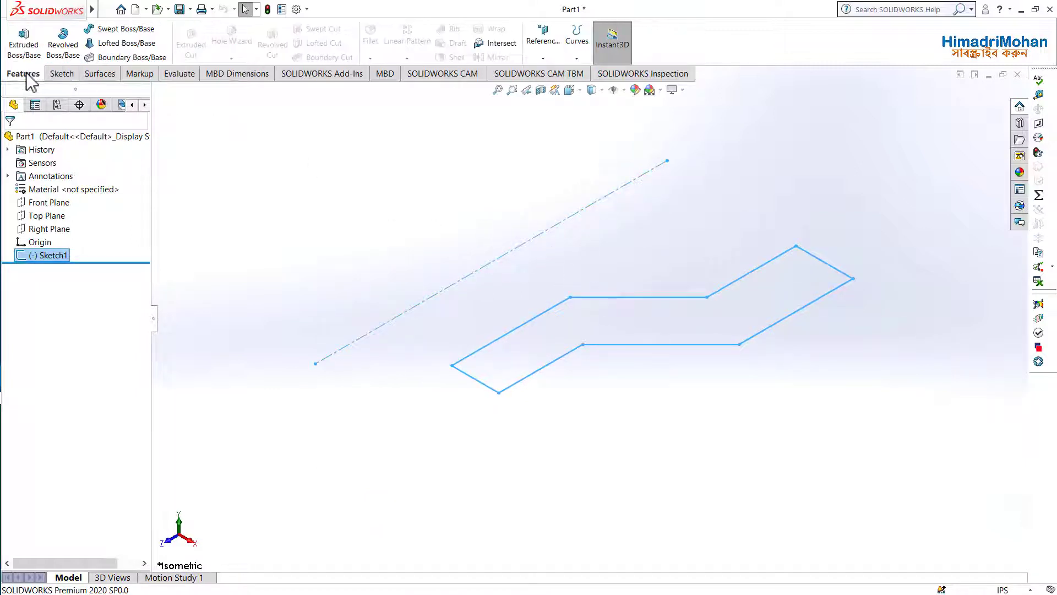
Start a revolve of Sketch1, trying the Thin Feature option before reverting to solid
{"action": "left_click", "coordinate": [62, 50]}
{"action": "left_click", "coordinate": [63, 49]}
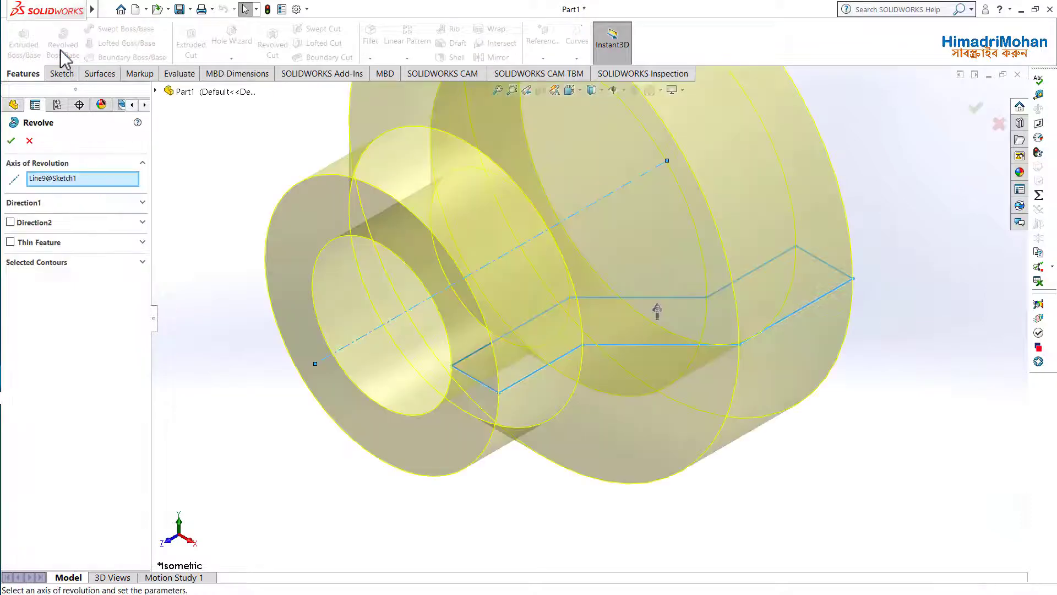
{"action": "scroll", "coordinate": [551, 234], "scroll_direction": "up", "scroll_amount": 3}
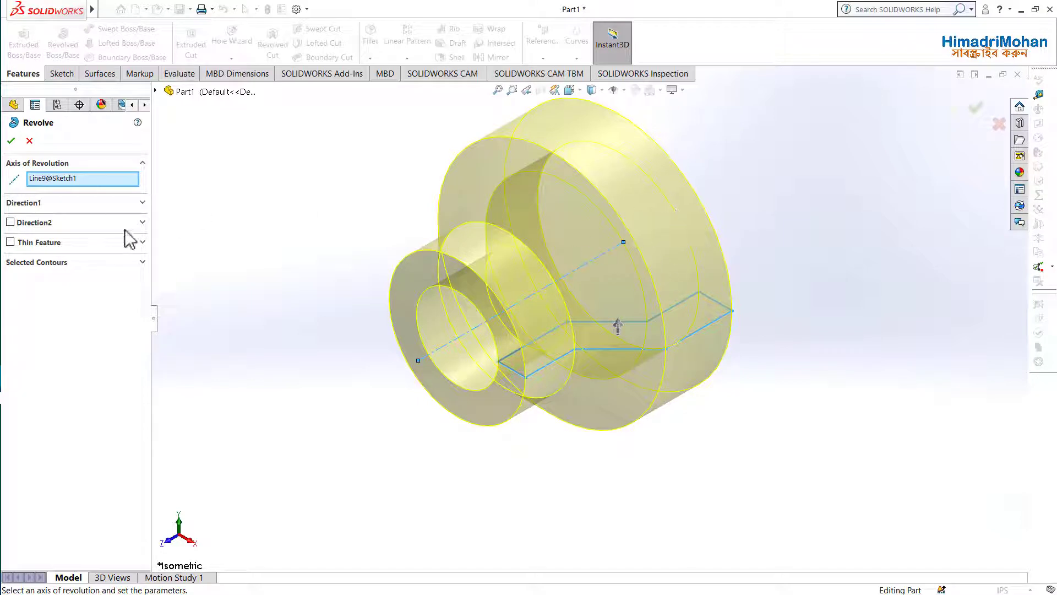
{"action": "left_click", "coordinate": [142, 203]}
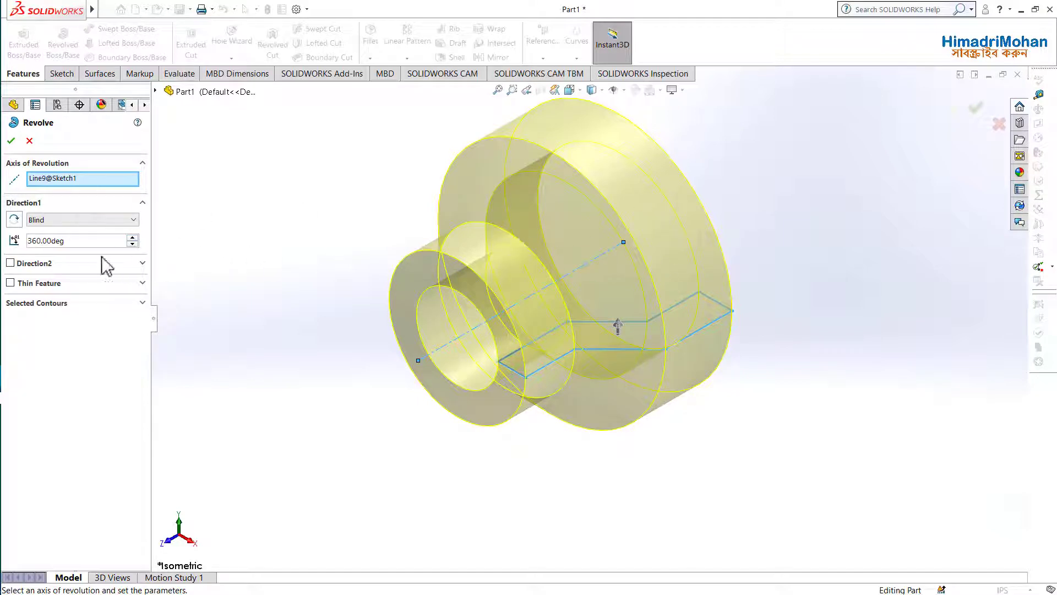
{"action": "left_click", "coordinate": [11, 283]}
{"action": "left_click", "coordinate": [27, 285]}
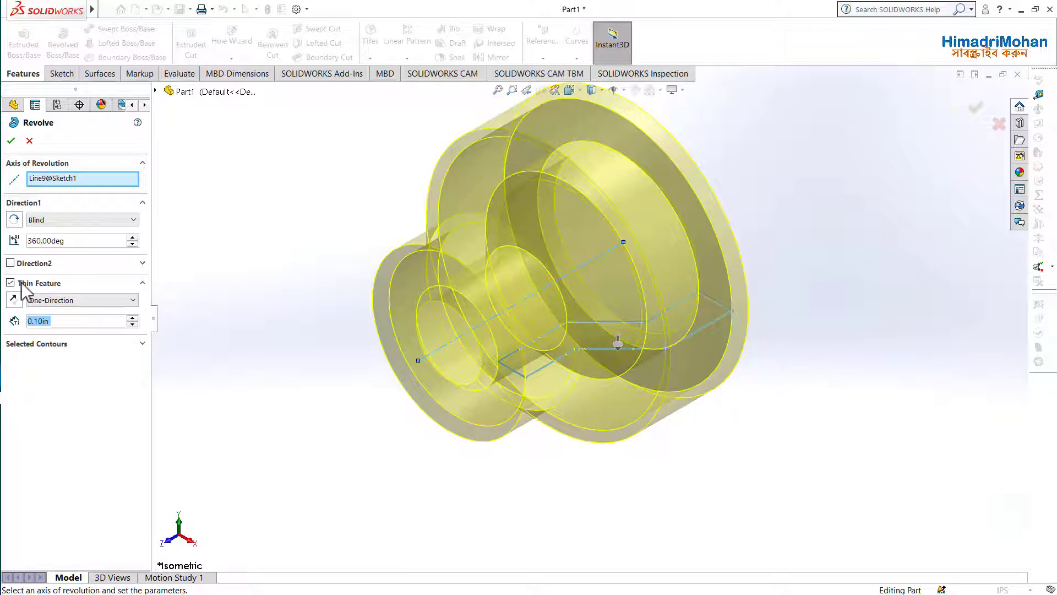
{"action": "left_click", "coordinate": [22, 284]}
{"action": "left_click", "coordinate": [24, 285]}
{"action": "left_click", "coordinate": [38, 284]}
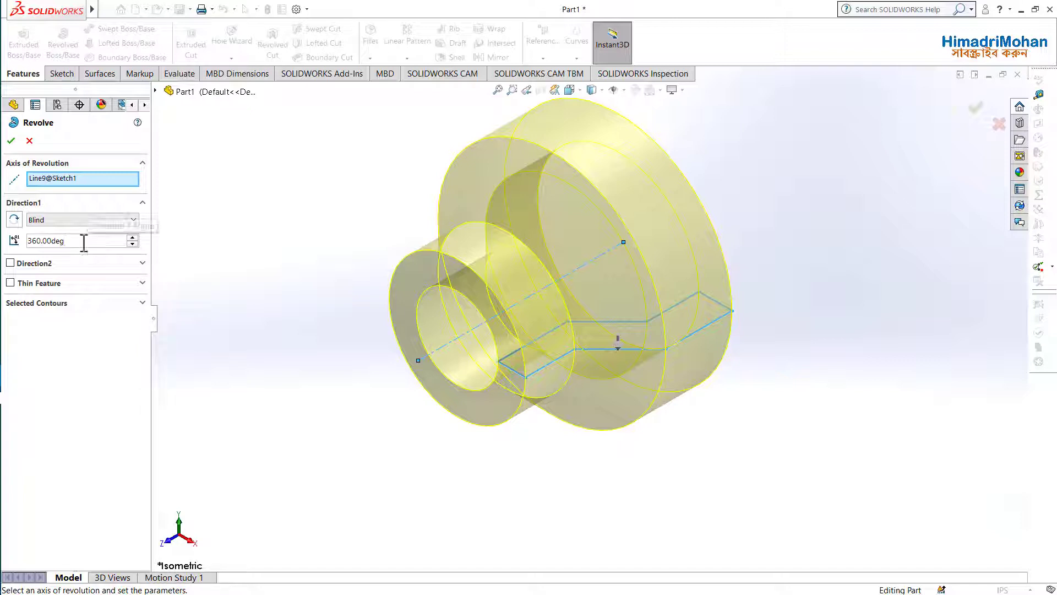
Set the revolve angle to 180° and accept, creating half-round Revolve1
{"action": "left_click_drag", "start_coordinate": [82, 242], "coordinate": [27, 242]}
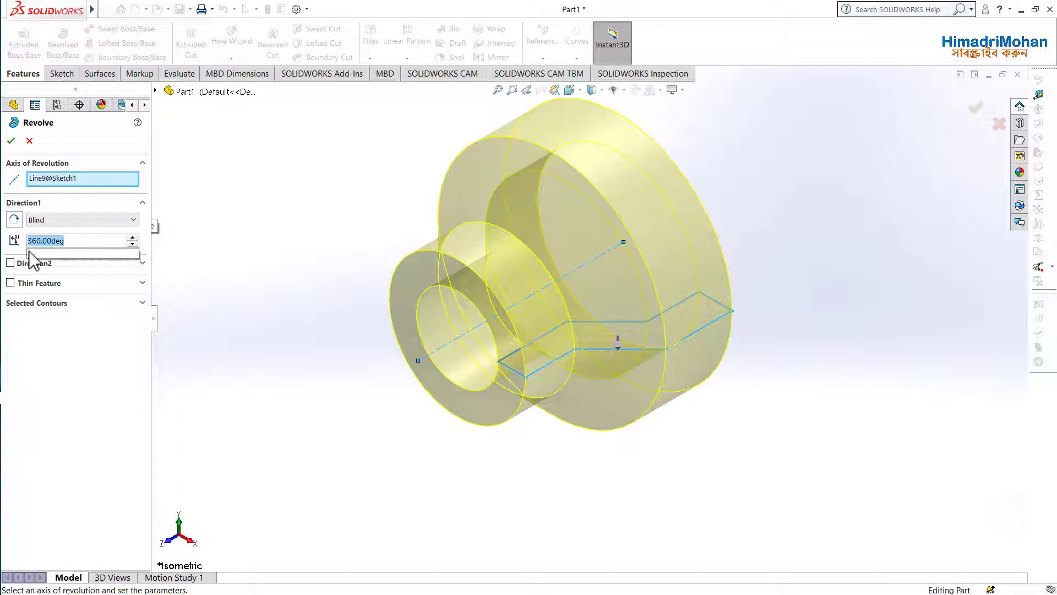
{"action": "type", "text": "180"}
{"action": "key", "text": "Return"}
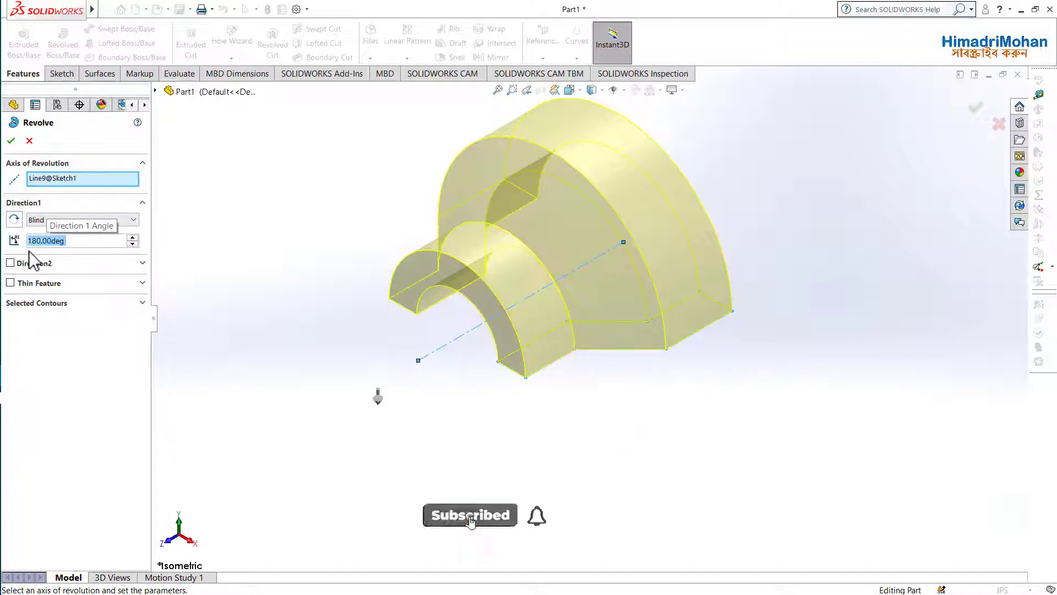
{"action": "mouse_move", "coordinate": [789, 396]}
{"action": "middle_mouse_down"}
{"action": "mouse_move", "coordinate": [628, 241]}
{"action": "mouse_move", "coordinate": [580, 166]}
{"action": "mouse_move", "coordinate": [621, 119]}
{"action": "middle_mouse_up"}
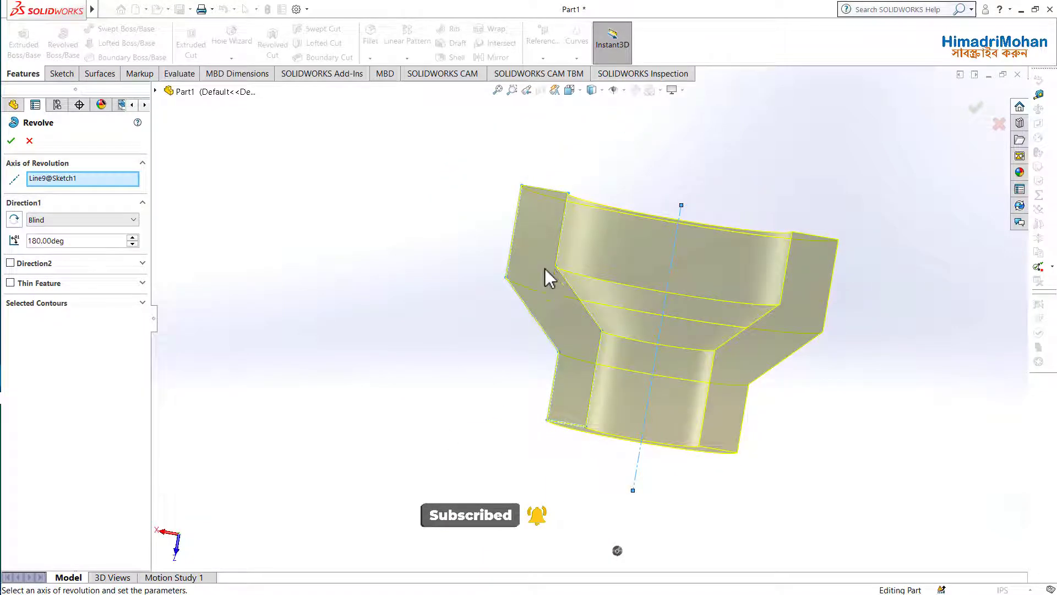
{"action": "left_click", "coordinate": [11, 142]}
Edit Revolve1 and change its angle from 180° to 360° for a full ring
{"action": "middle_click_drag", "start_coordinate": [762, 366], "coordinate": [794, 321]}
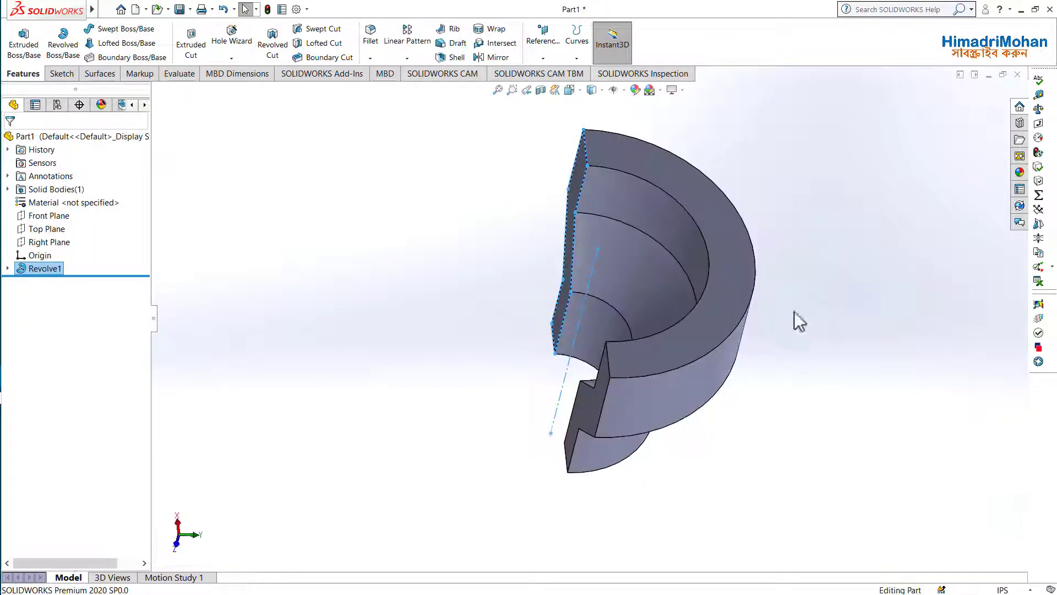
{"action": "mouse_move", "coordinate": [822, 238]}
{"action": "middle_mouse_down"}
{"action": "mouse_move", "coordinate": [767, 295]}
{"action": "mouse_move", "coordinate": [722, 378]}
{"action": "middle_mouse_up"}
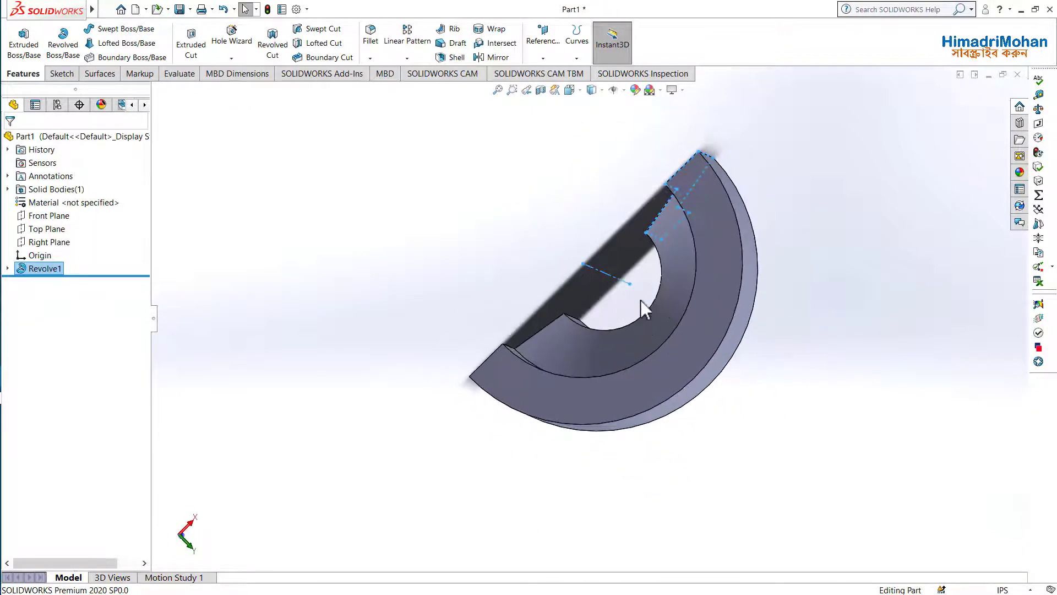
{"action": "right_click", "coordinate": [50, 270]}
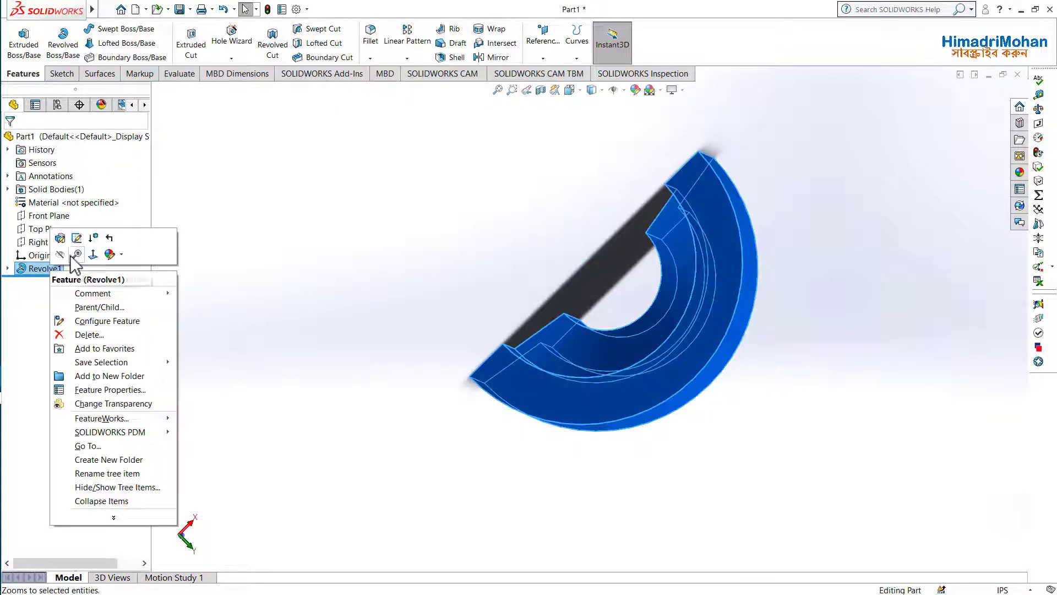
{"action": "left_click", "coordinate": [62, 238]}
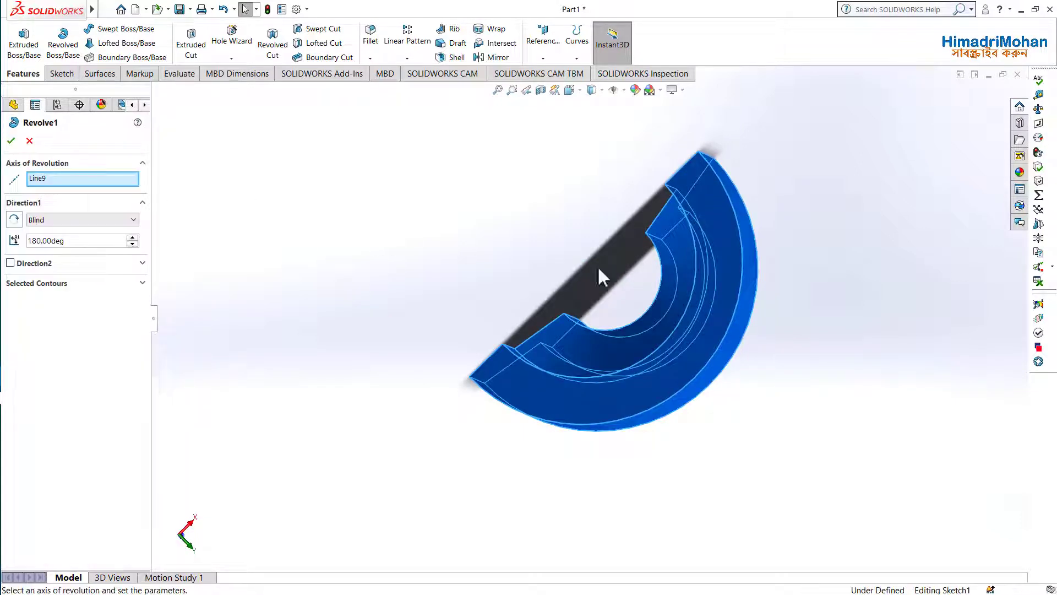
{"action": "left_click", "coordinate": [80, 240]}
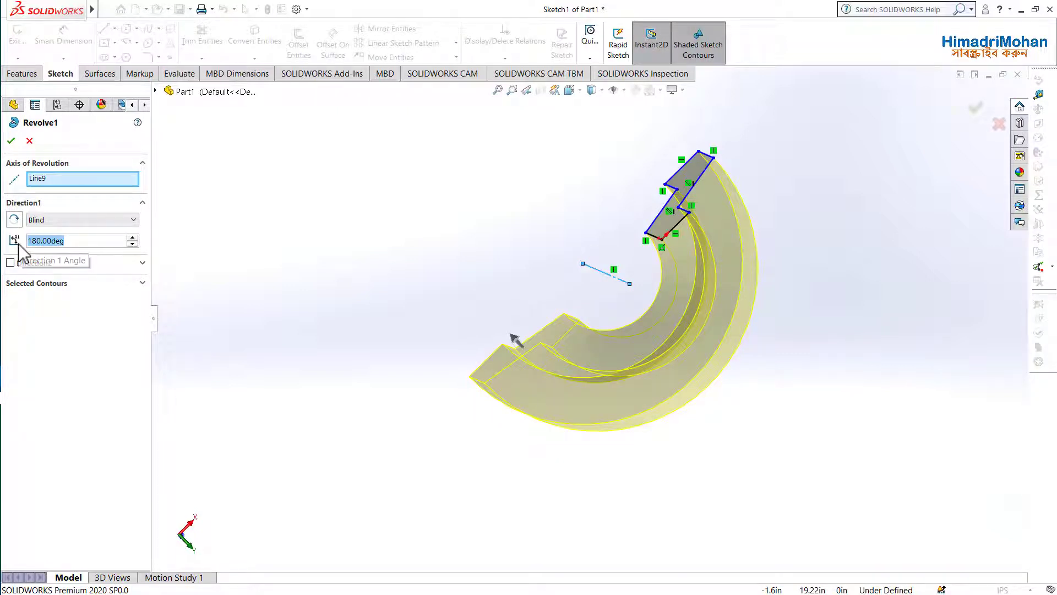
{"action": "type", "text": "360"}
{"action": "key", "text": "Return"}
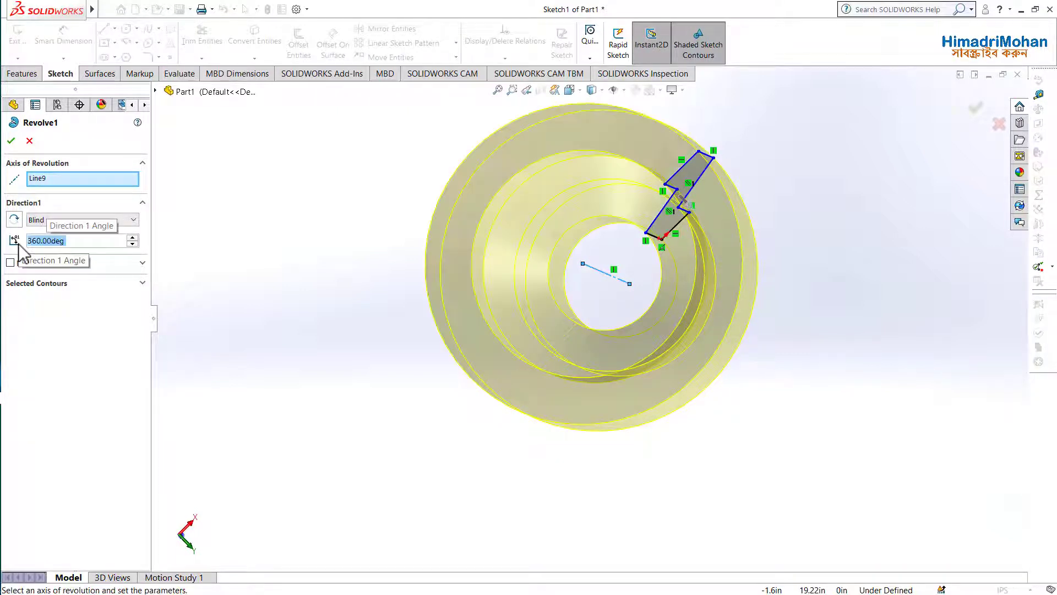
{"action": "left_click", "coordinate": [11, 141]}
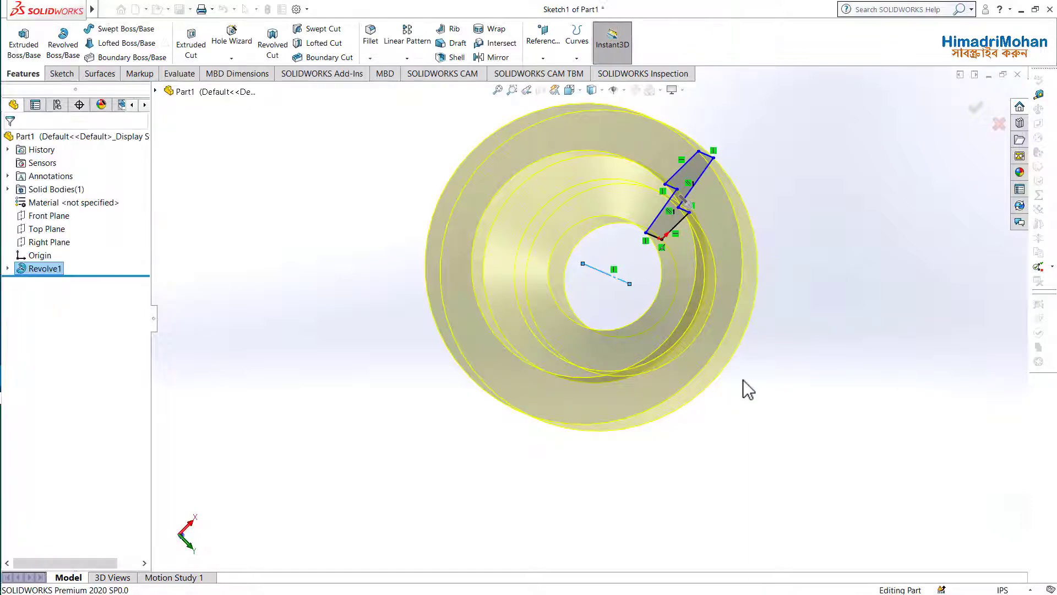
{"action": "mouse_move", "coordinate": [761, 353]}
{"action": "middle_mouse_down"}
{"action": "mouse_move", "coordinate": [767, 288]}
{"action": "mouse_move", "coordinate": [628, 259]}
{"action": "mouse_move", "coordinate": [711, 362]}
{"action": "mouse_move", "coordinate": [637, 288]}
{"action": "mouse_move", "coordinate": [655, 232]}
{"action": "middle_mouse_up"}
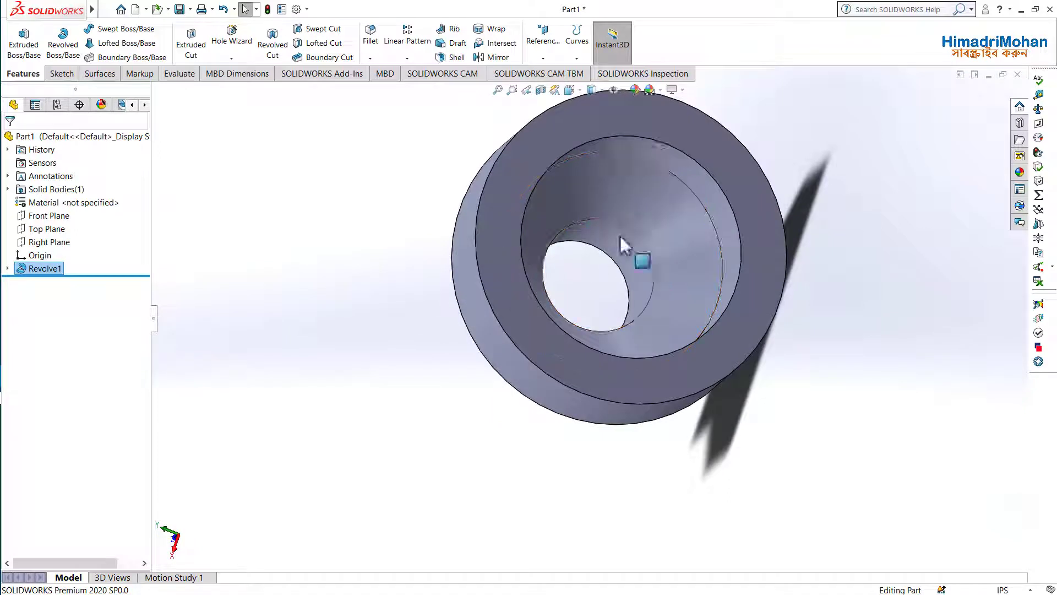
{"action": "right_click", "coordinate": [58, 269]}
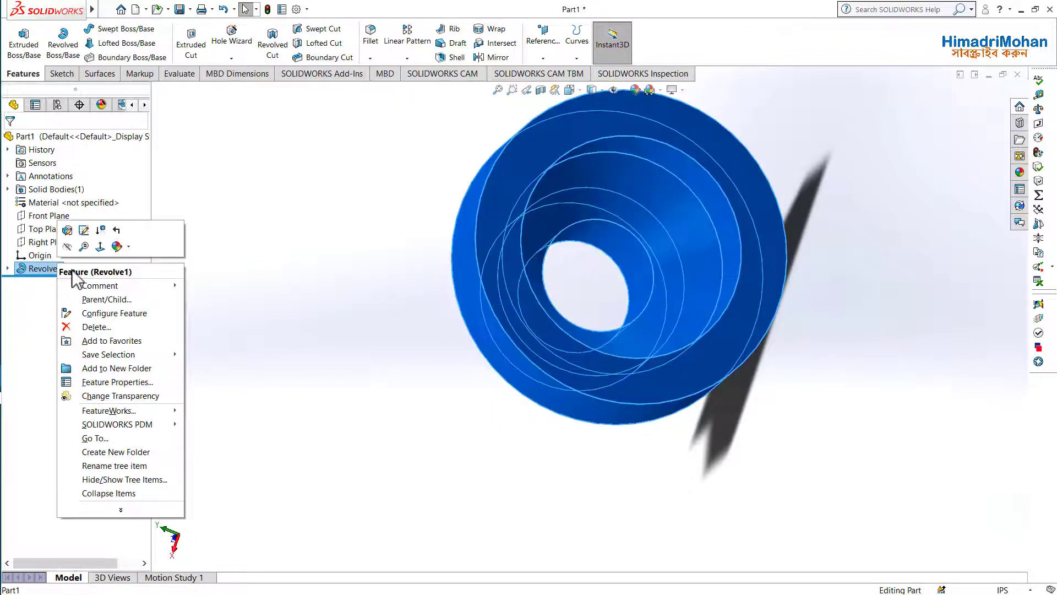
{"action": "left_click", "coordinate": [67, 230]}
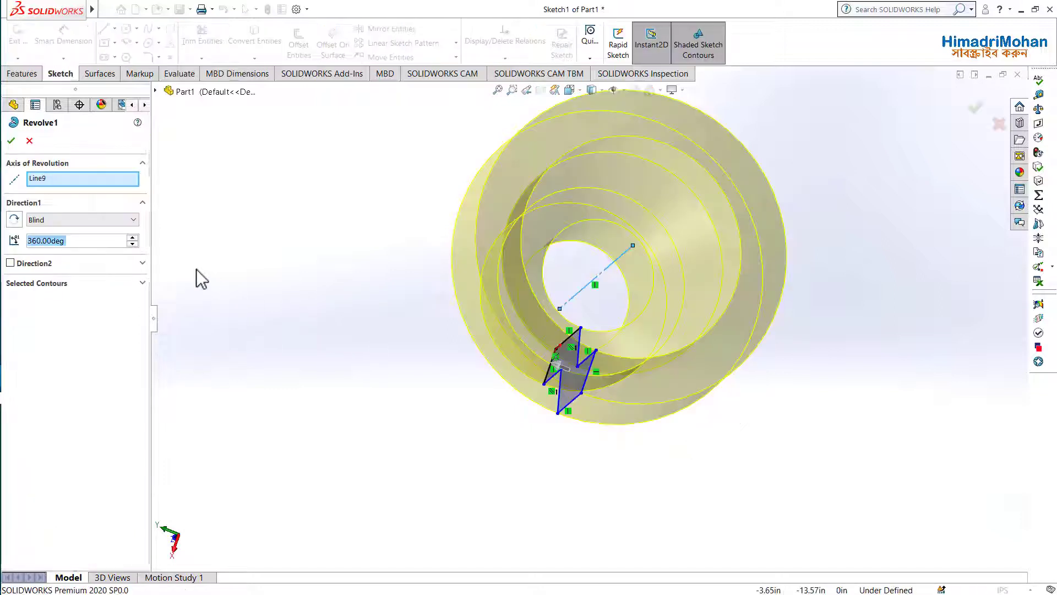
{"action": "left_click", "coordinate": [110, 264]}
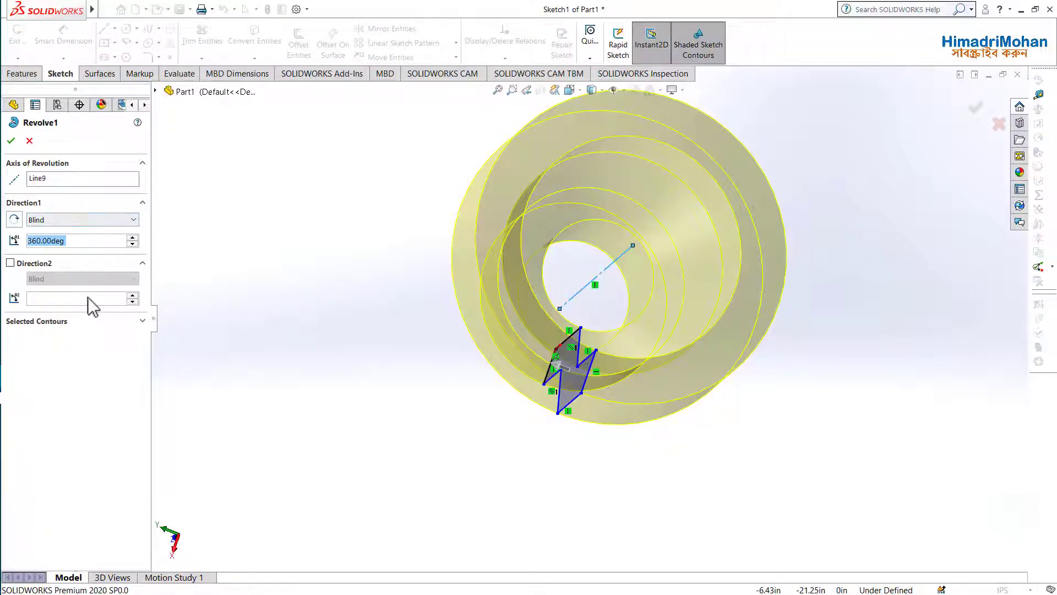
{"action": "left_click", "coordinate": [11, 140]}
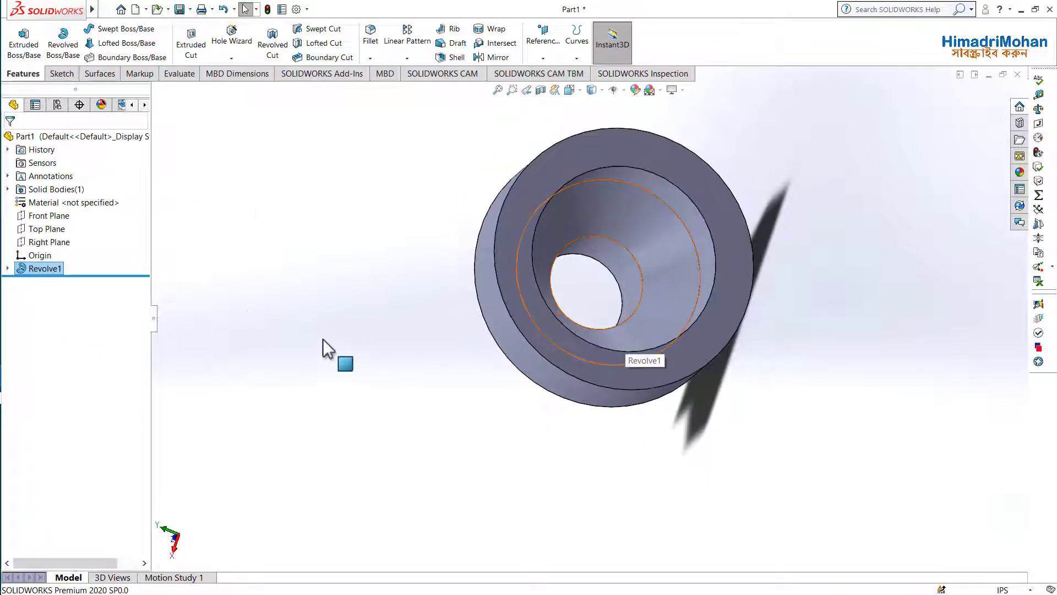
{"action": "right_click", "coordinate": [45, 270]}
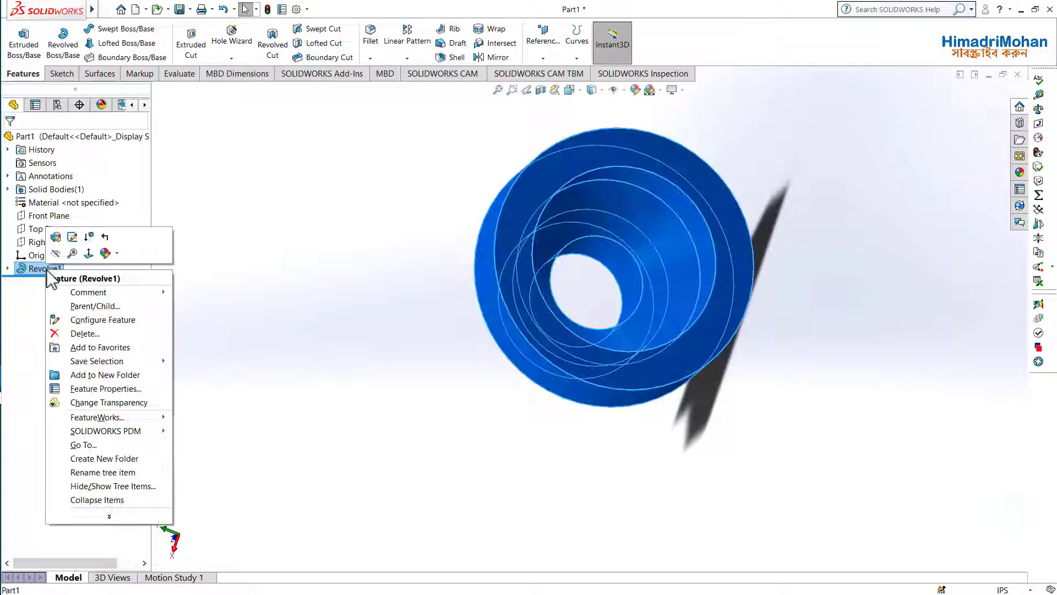
Delete Revolve1 and start a new revolve from Sketch1
{"action": "left_click", "coordinate": [76, 333]}
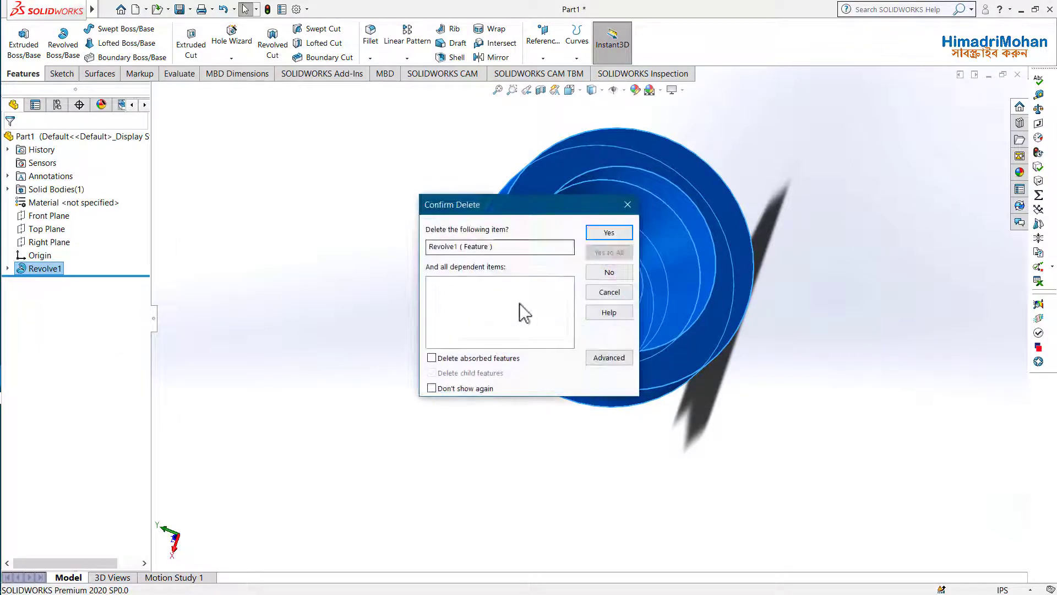
{"action": "left_click", "coordinate": [607, 233]}
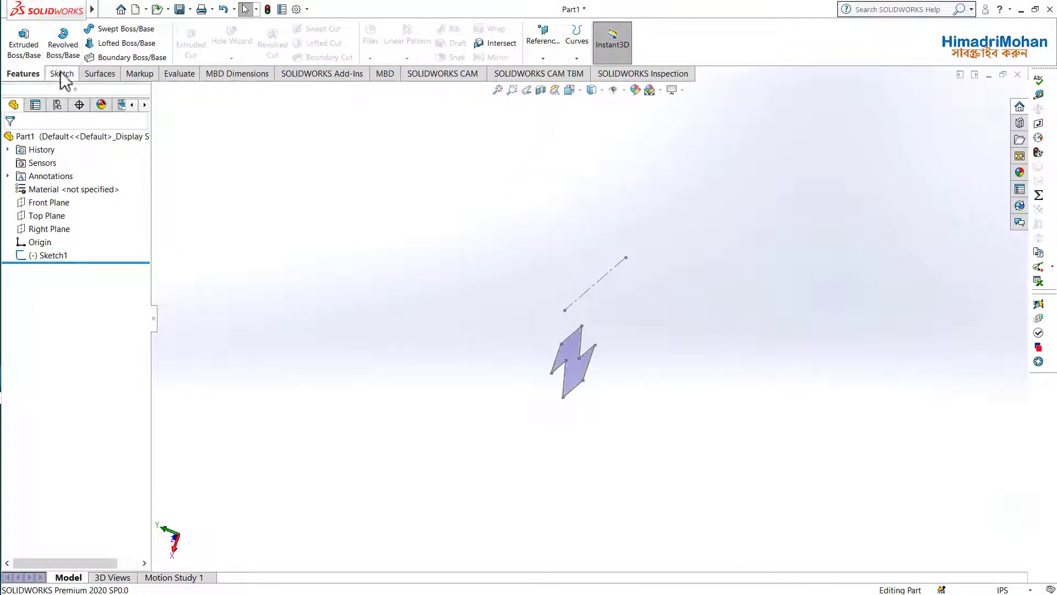
{"action": "left_click", "coordinate": [54, 256]}
{"action": "left_click", "coordinate": [62, 42]}
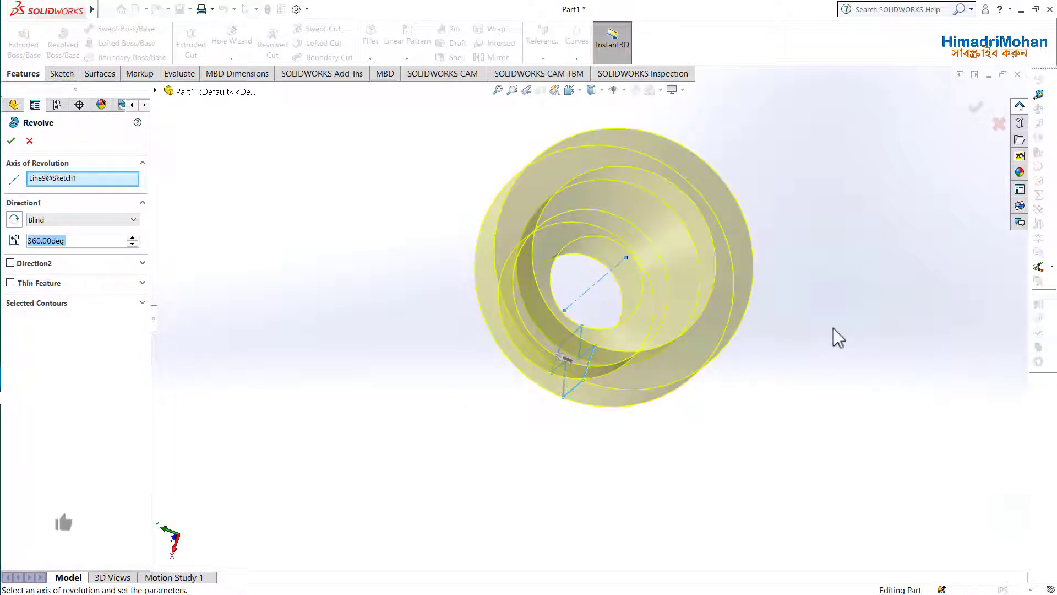
{"action": "mouse_move", "coordinate": [833, 328]}
{"action": "middle_mouse_down"}
{"action": "mouse_move", "coordinate": [781, 292]}
{"action": "mouse_move", "coordinate": [724, 288]}
{"action": "mouse_move", "coordinate": [805, 274]}
{"action": "mouse_move", "coordinate": [519, 300]}
{"action": "middle_mouse_up"}
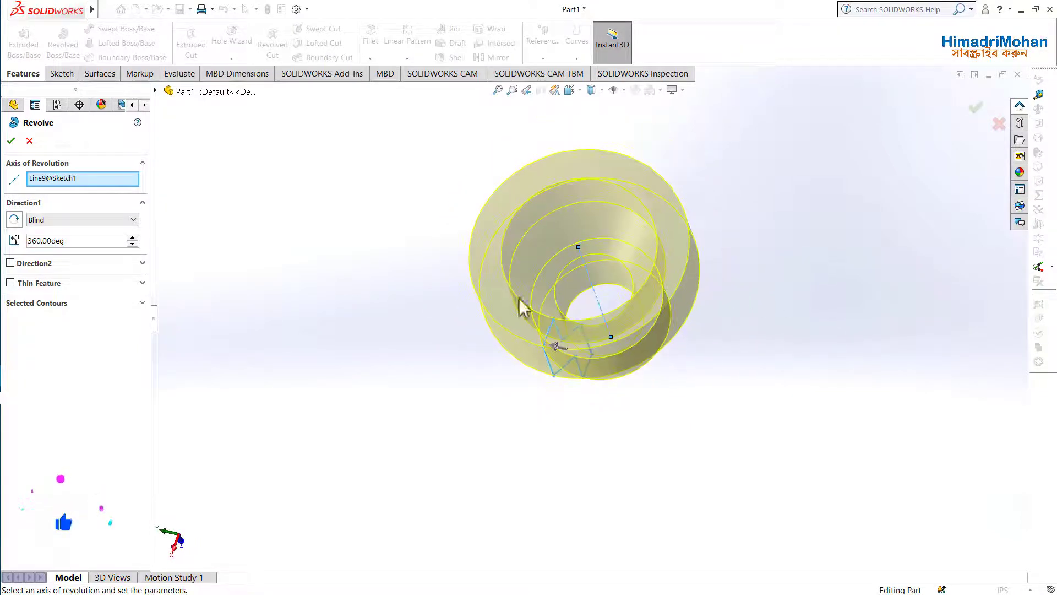
Make it a 0.10in thin feature revolved 180° and accept it
{"action": "left_click", "coordinate": [11, 283]}
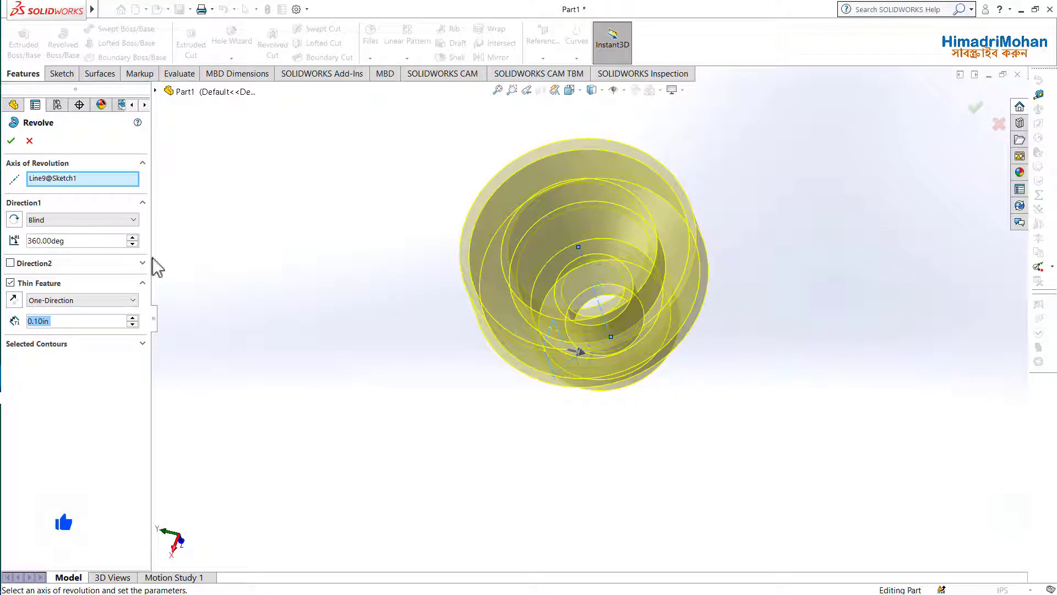
{"action": "left_click_drag", "start_coordinate": [70, 240], "coordinate": [26, 246]}
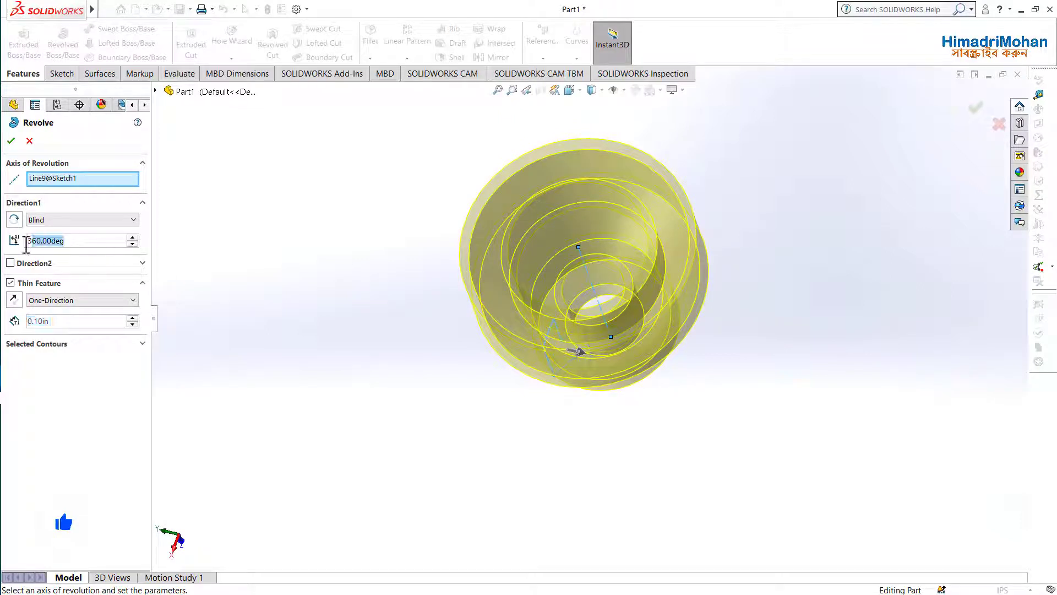
{"action": "type", "text": "180"}
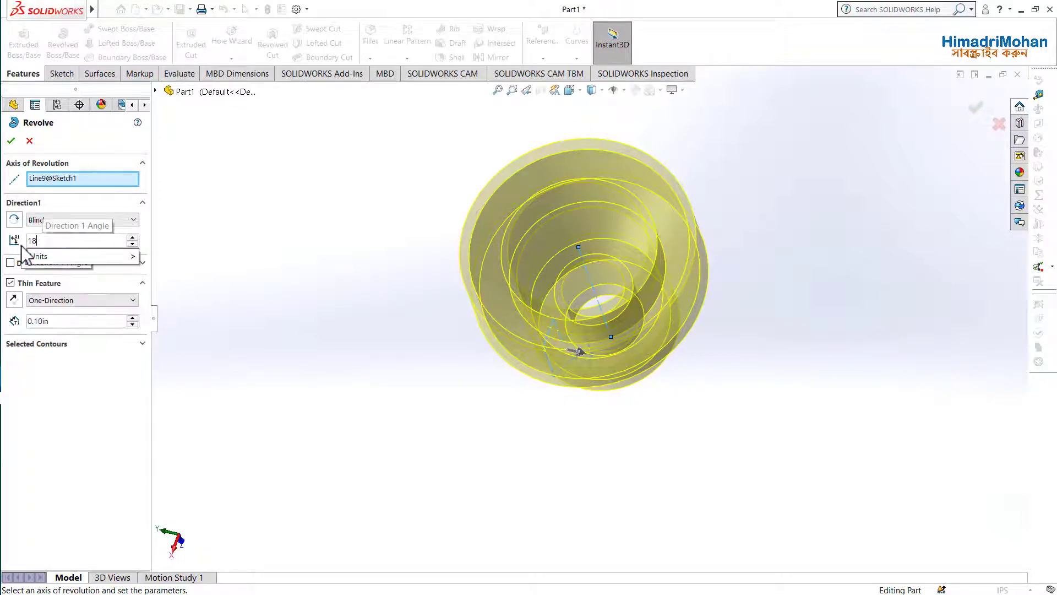
{"action": "key", "text": "Return"}
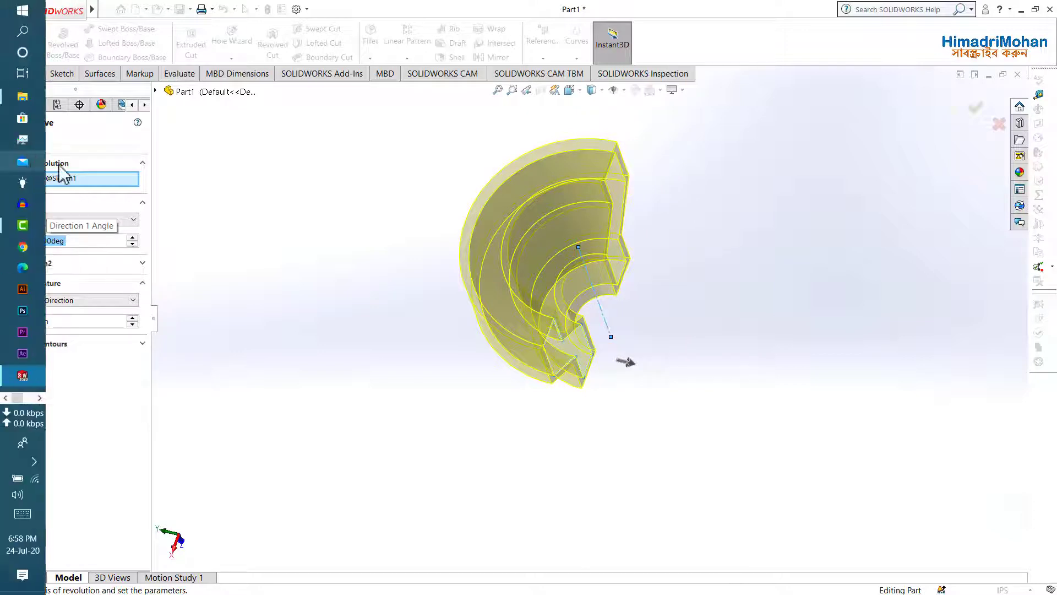
{"action": "left_click", "coordinate": [14, 138]}
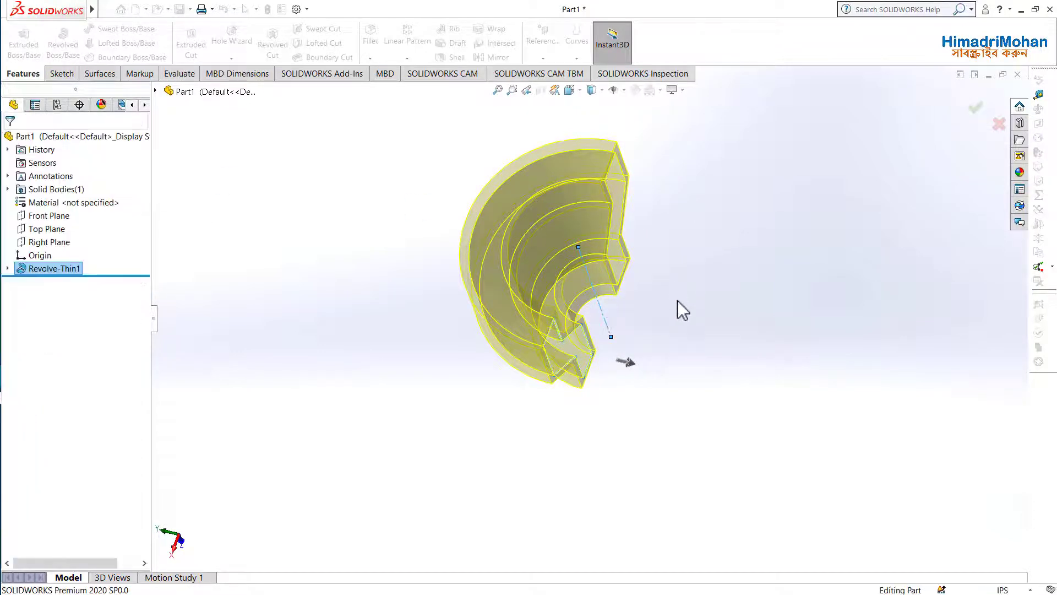
Edit Revolve-Thin1 and set its wall thickness to 0.2 in
{"action": "middle_click_drag", "start_coordinate": [677, 296], "coordinate": [606, 246]}
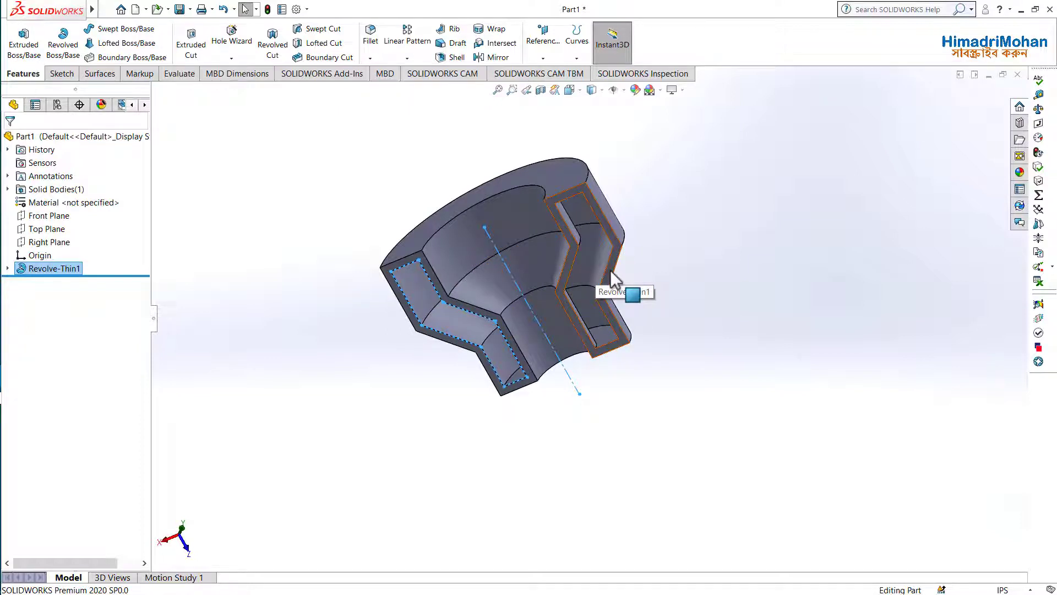
{"action": "right_click", "coordinate": [64, 268]}
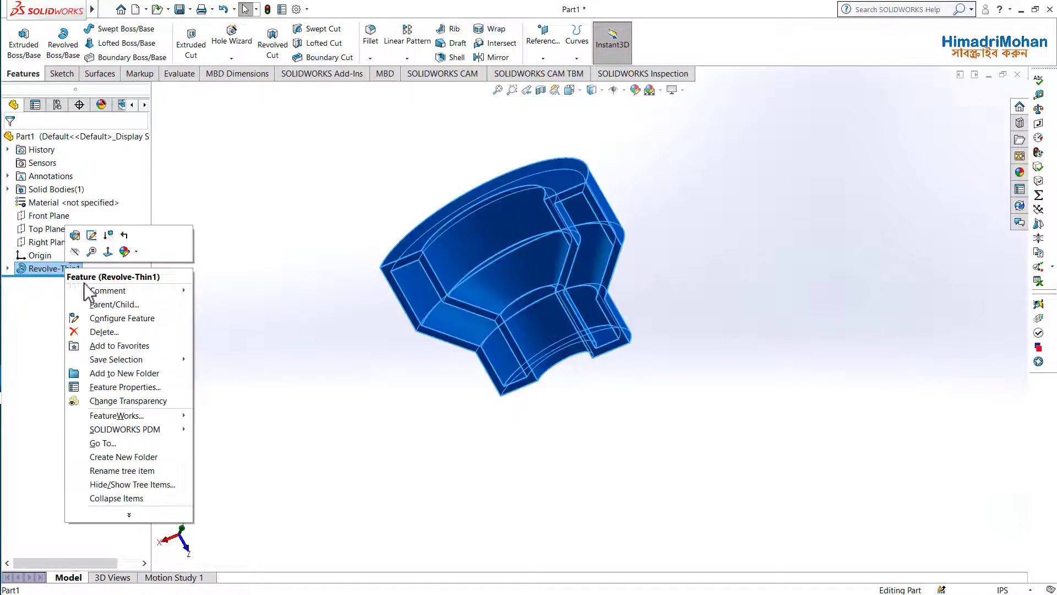
{"action": "left_click", "coordinate": [74, 236]}
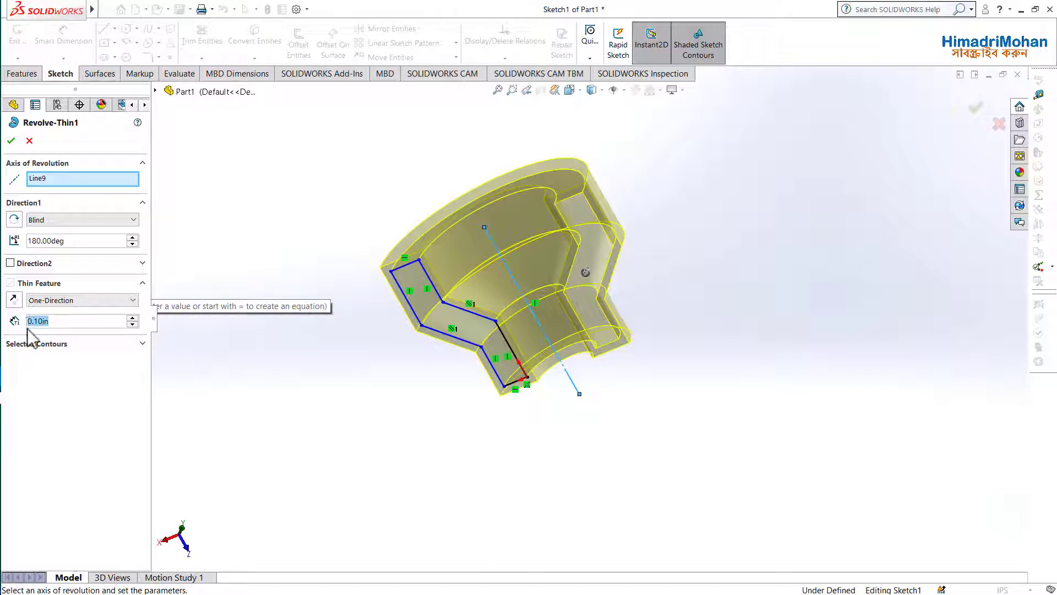
{"action": "type", "text": "0."}
{"action": "type", "text": "2"}
{"action": "key", "text": "Return"}
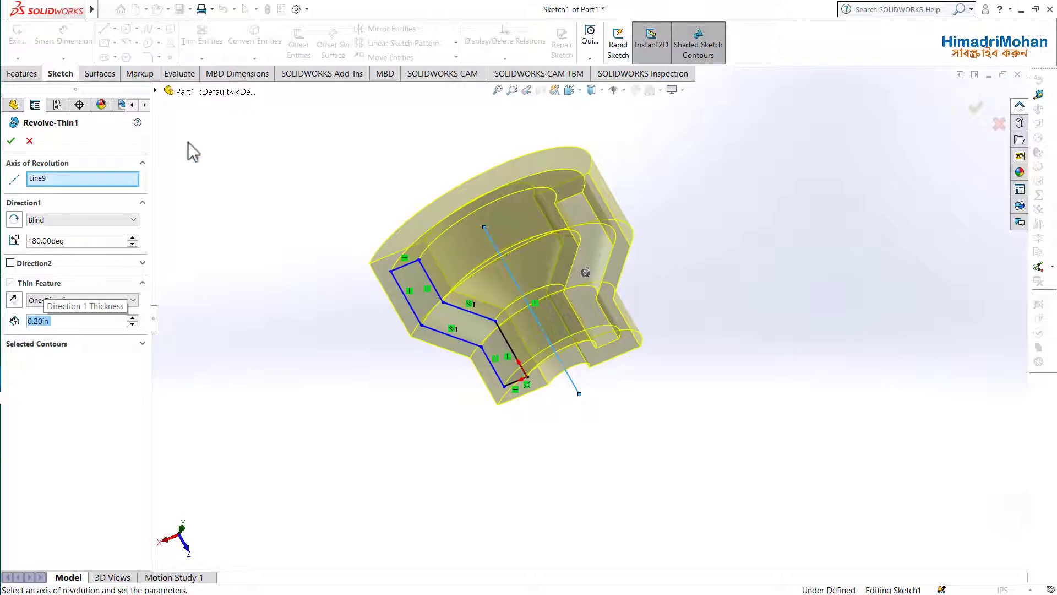
{"action": "left_click", "coordinate": [11, 141]}
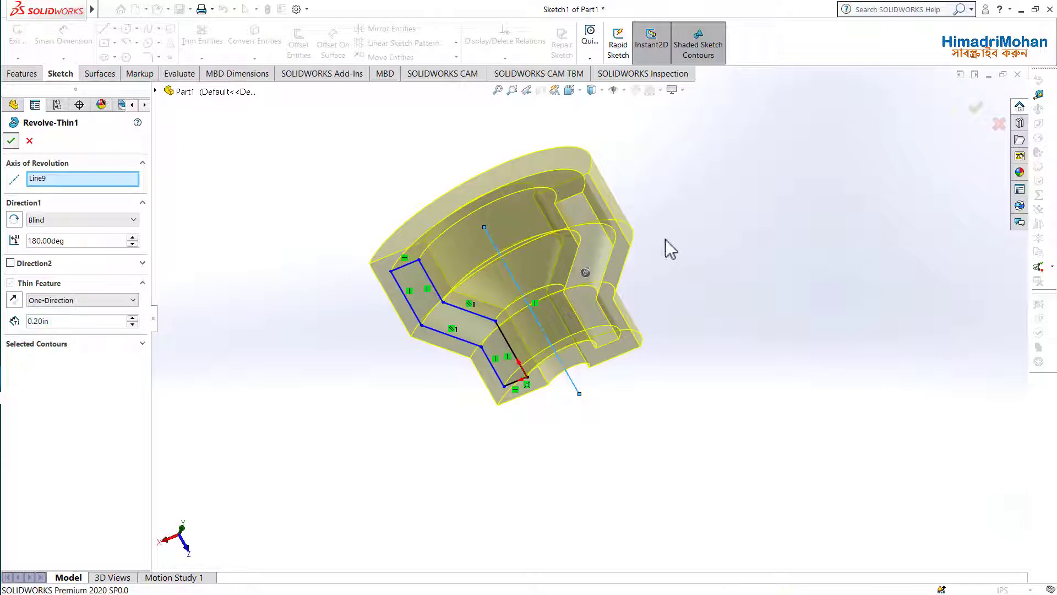
Edit Revolve-Thin1 again and change its wall thickness to 0.35 in
{"action": "middle_click_drag", "start_coordinate": [687, 162], "coordinate": [678, 181]}
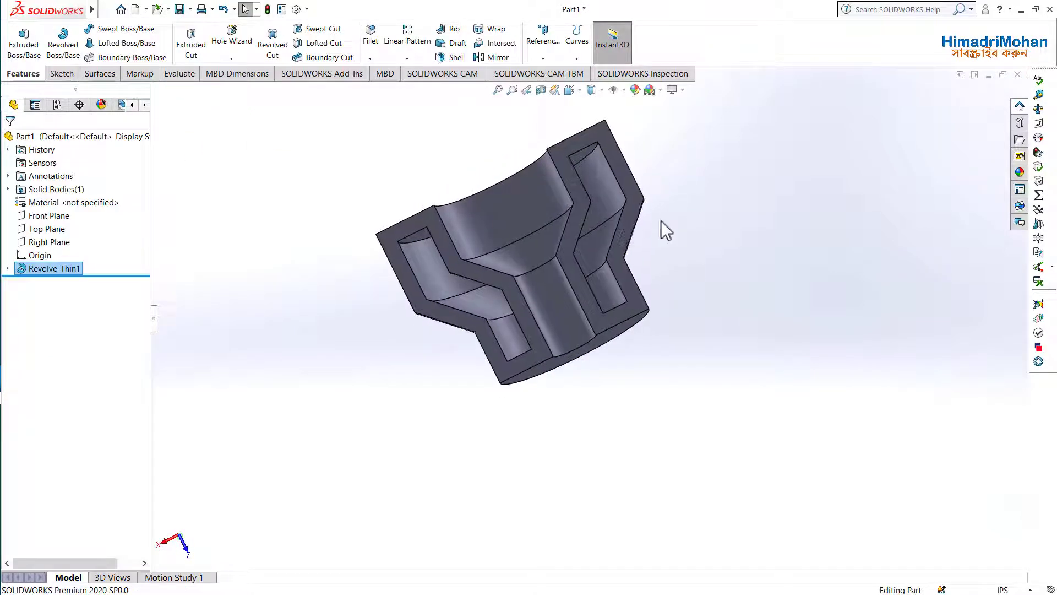
{"action": "right_click", "coordinate": [67, 270]}
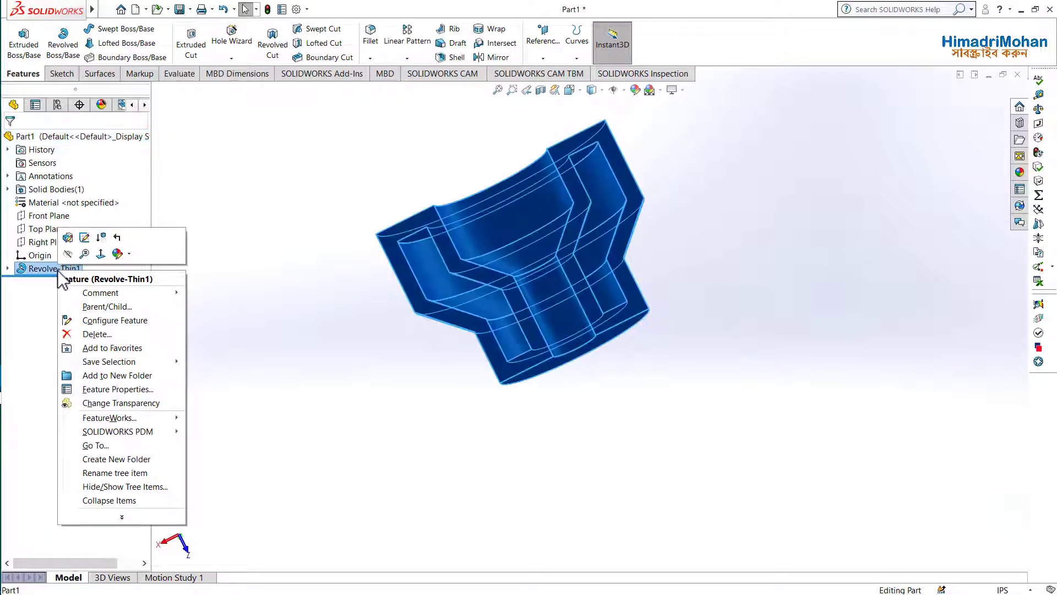
{"action": "left_click", "coordinate": [89, 241]}
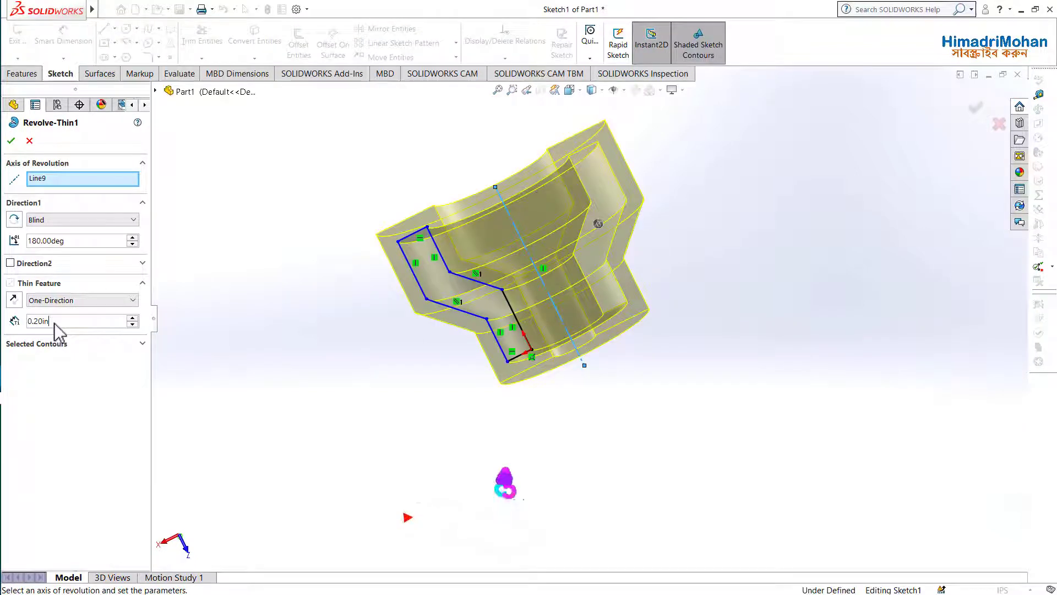
{"action": "left_click_drag", "start_coordinate": [55, 322], "coordinate": [19, 323]}
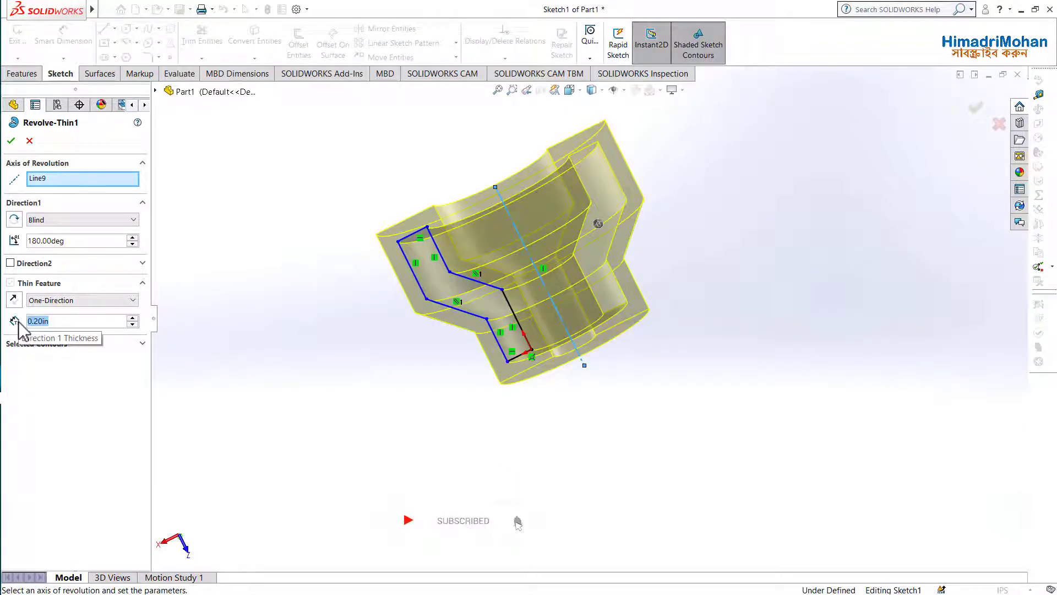
{"action": "type", "text": "0.35"}
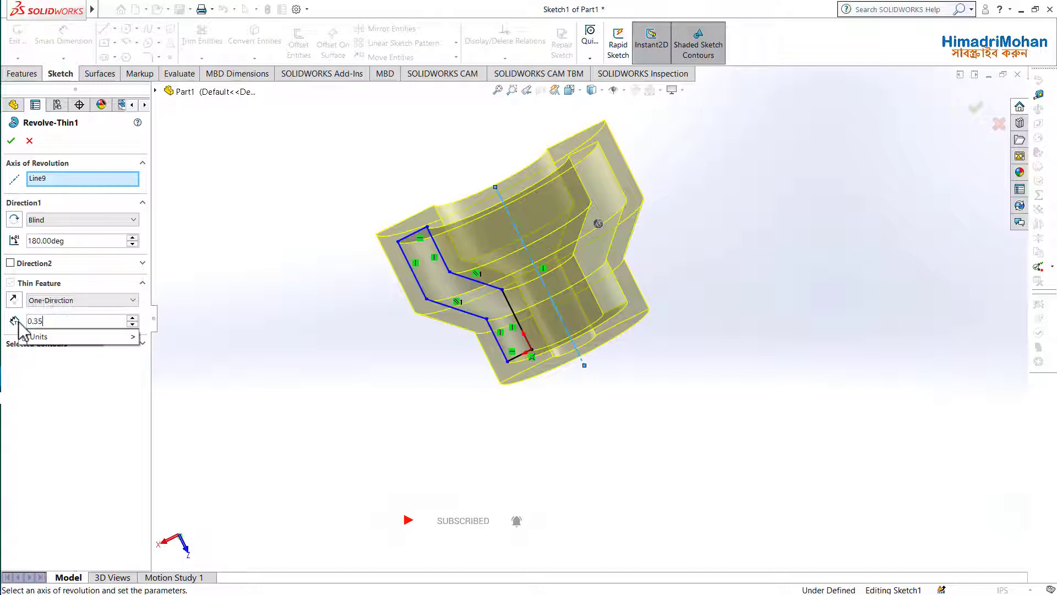
{"action": "key", "text": "Return"}
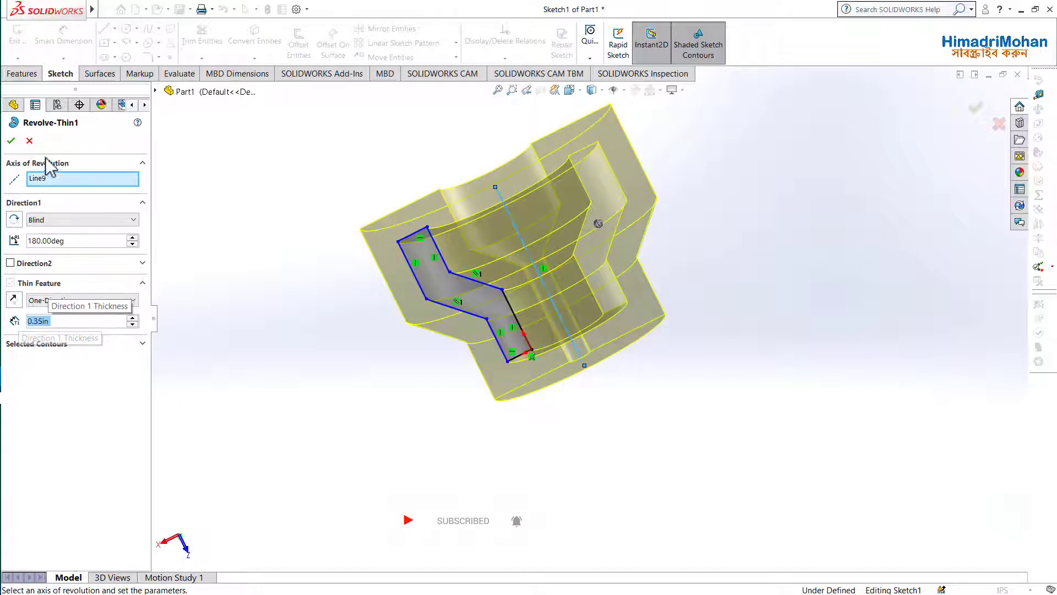
{"action": "left_click", "coordinate": [10, 142]}
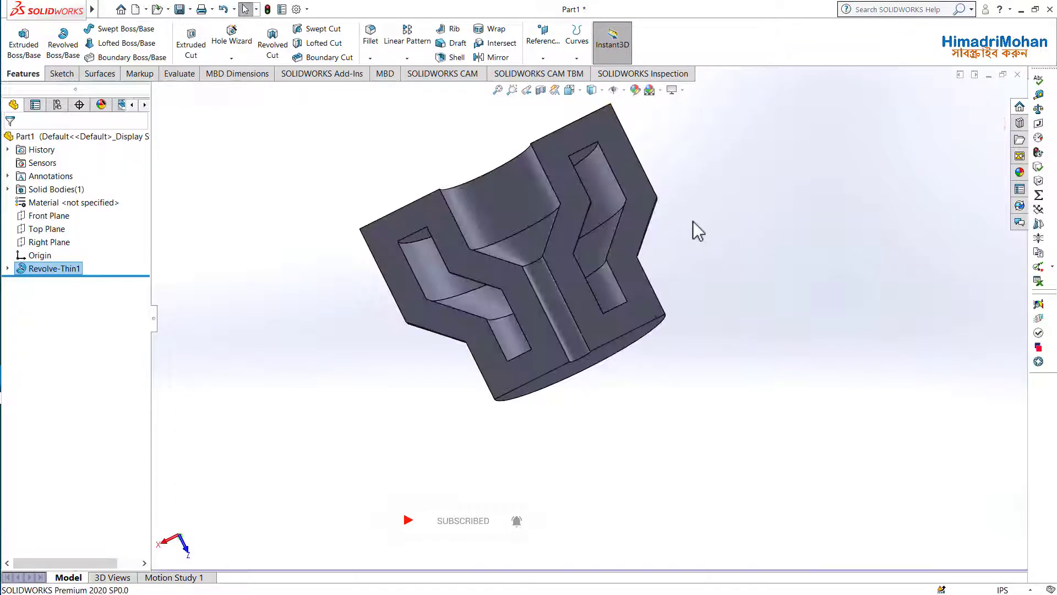
Orbit and zoom to inspect the thicker 180° section, then bring up Revolve-Thin1's options
{"action": "middle_click_drag", "start_coordinate": [650, 326], "coordinate": [760, 305]}
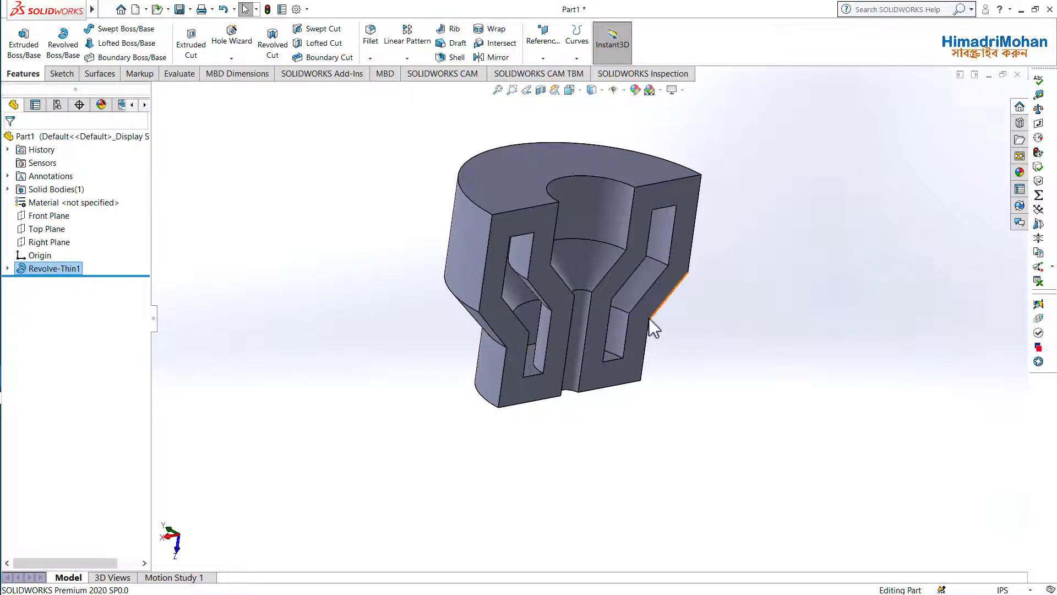
{"action": "scroll", "coordinate": [562, 267], "scroll_direction": "down", "scroll_amount": 3}
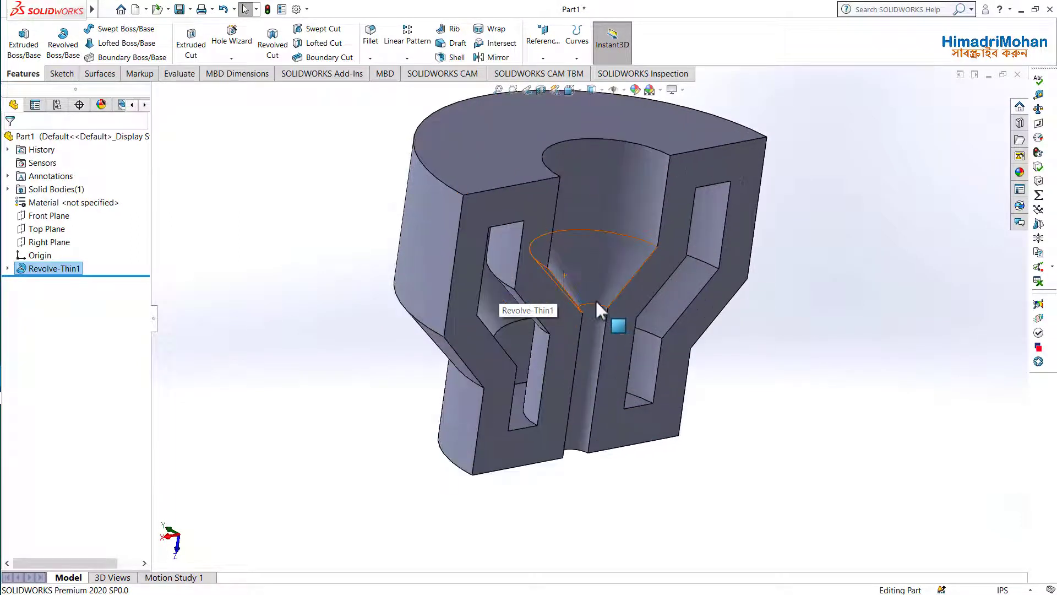
{"action": "scroll", "coordinate": [595, 300], "scroll_direction": "up", "scroll_amount": 3}
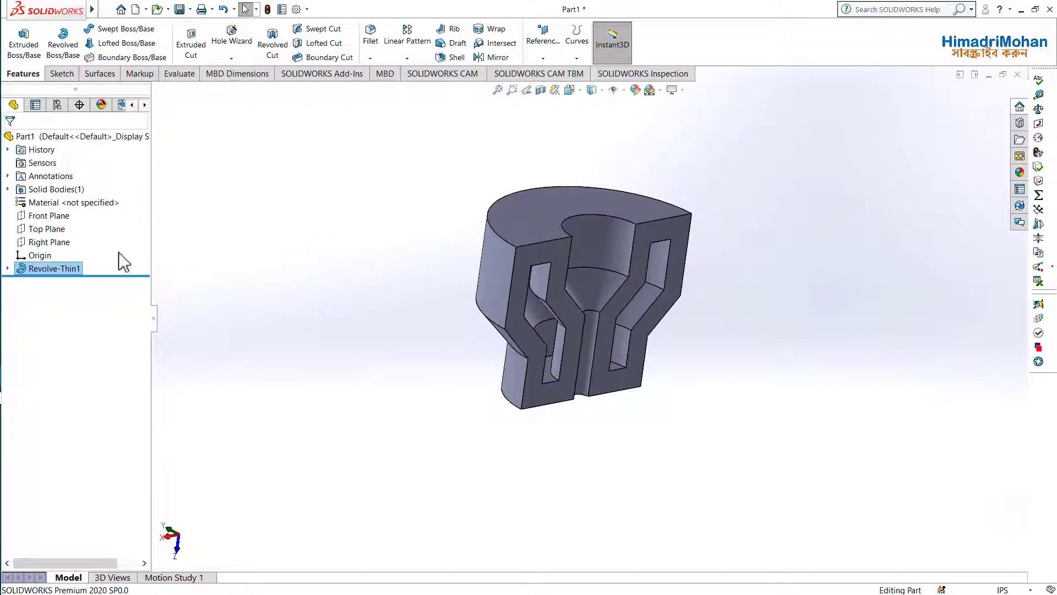
{"action": "right_click", "coordinate": [73, 268]}
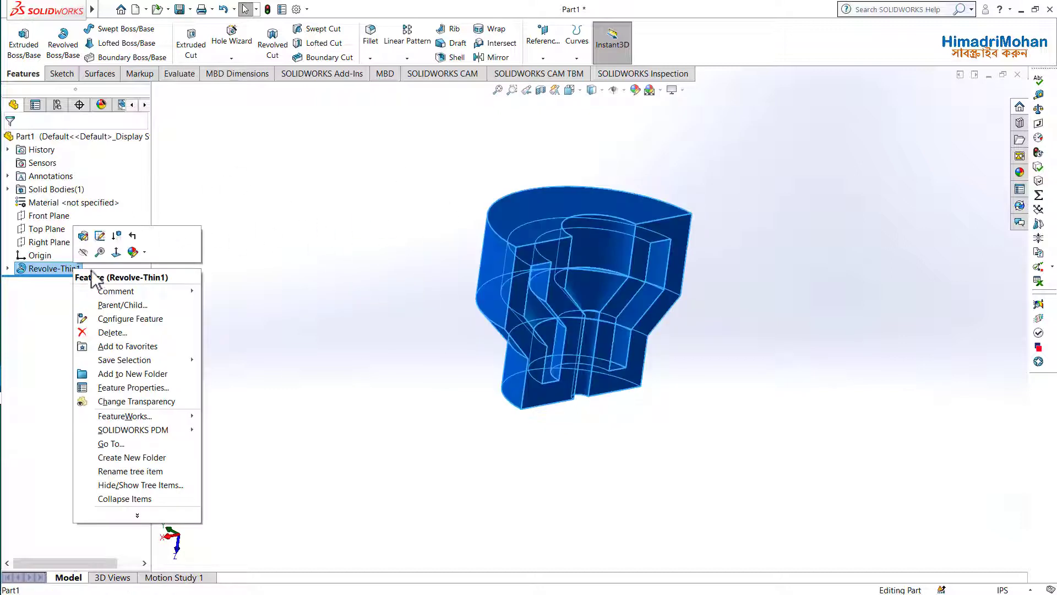
Delete the Revolve-Thin1 feature
{"action": "left_click", "coordinate": [105, 333]}
{"action": "left_click", "coordinate": [609, 233]}
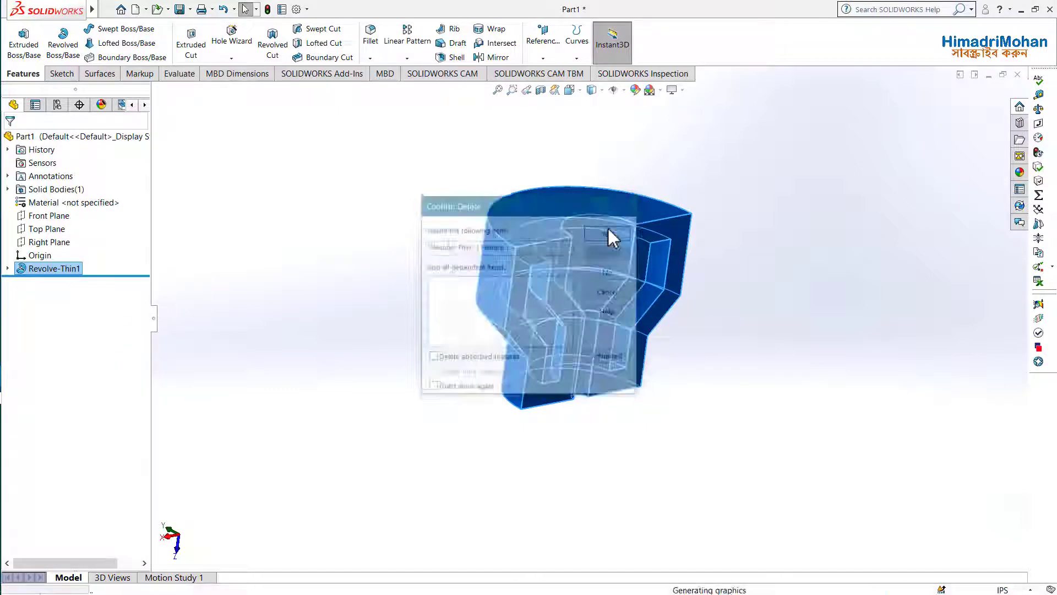
{"action": "left_click", "coordinate": [60, 75]}
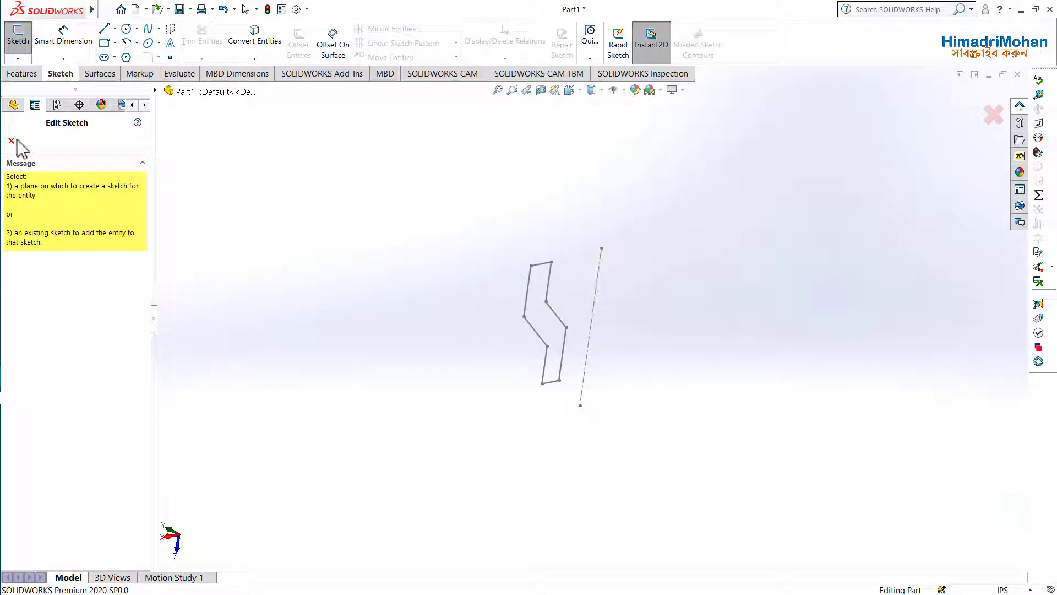
{"action": "left_click", "coordinate": [12, 141]}
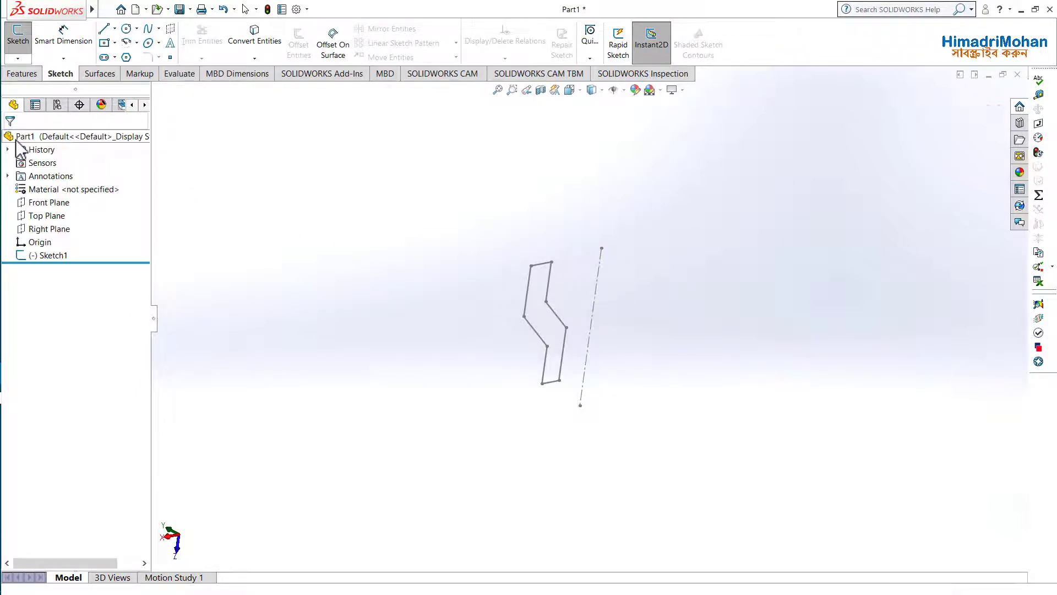
Edit Sketch1 and delete its centerline
{"action": "right_click", "coordinate": [54, 257]}
{"action": "left_click", "coordinate": [65, 225]}
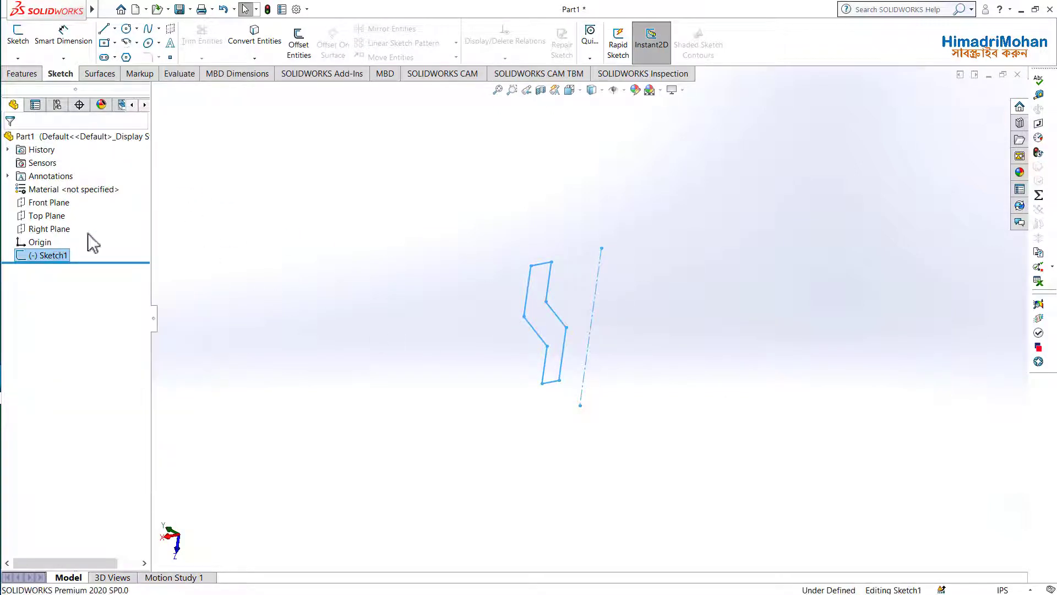
{"action": "left_click", "coordinate": [600, 316]}
{"action": "key", "text": "Delete"}
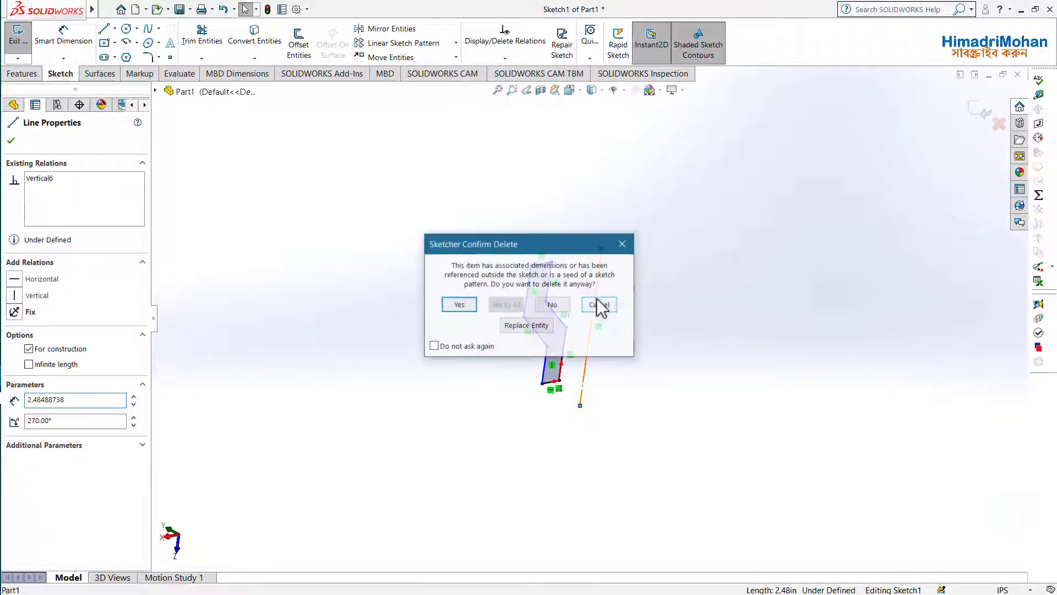
{"action": "left_click", "coordinate": [469, 302]}
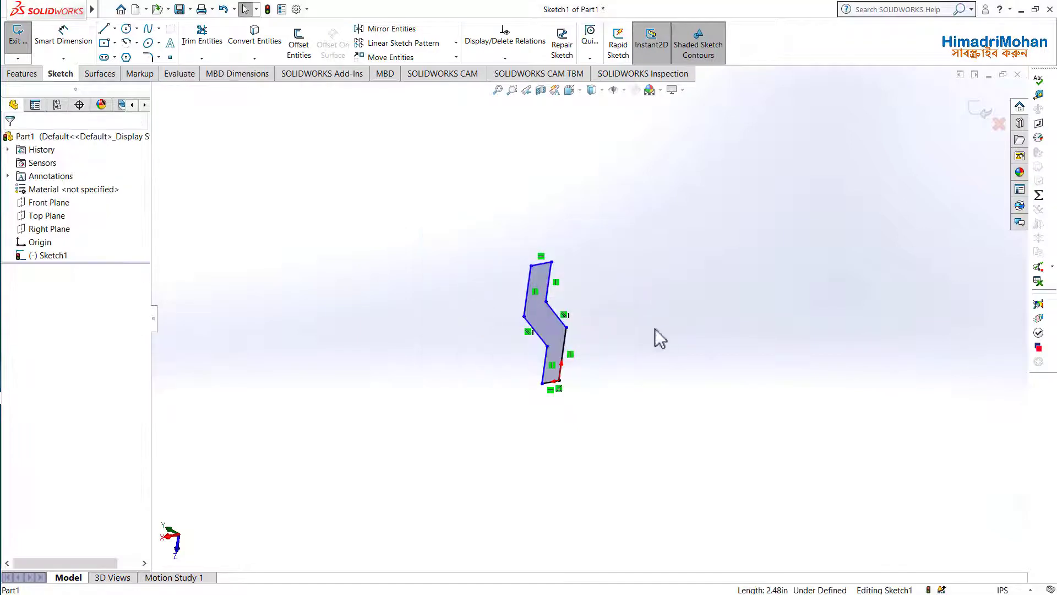
Turn the profile's right edge line into construction geometry and exit the sketch
{"action": "left_click", "coordinate": [567, 356]}
{"action": "right_click", "coordinate": [567, 355]}
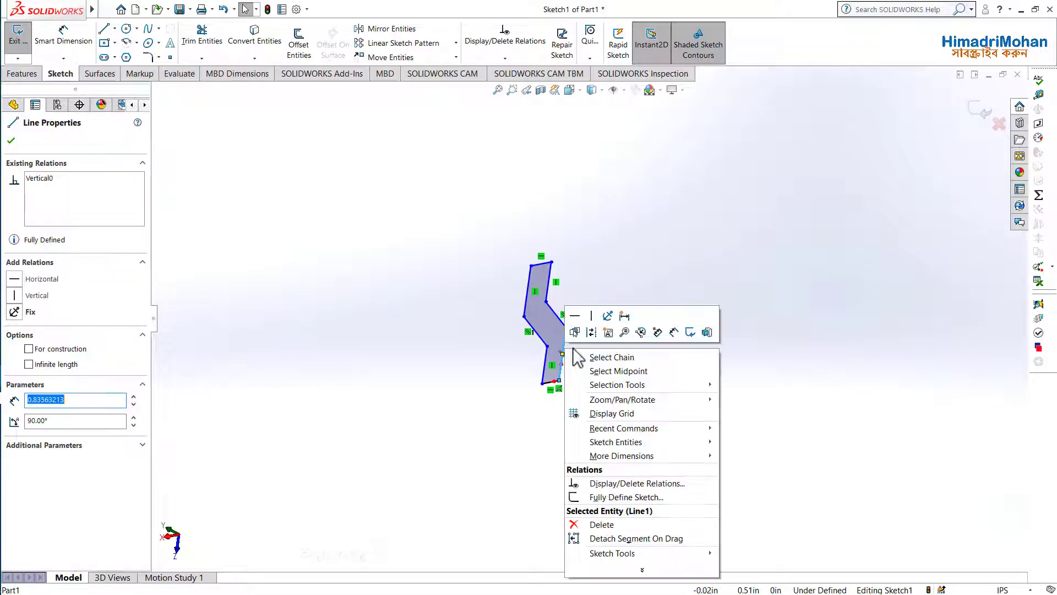
{"action": "left_click", "coordinate": [588, 396]}
{"action": "left_click", "coordinate": [587, 330]}
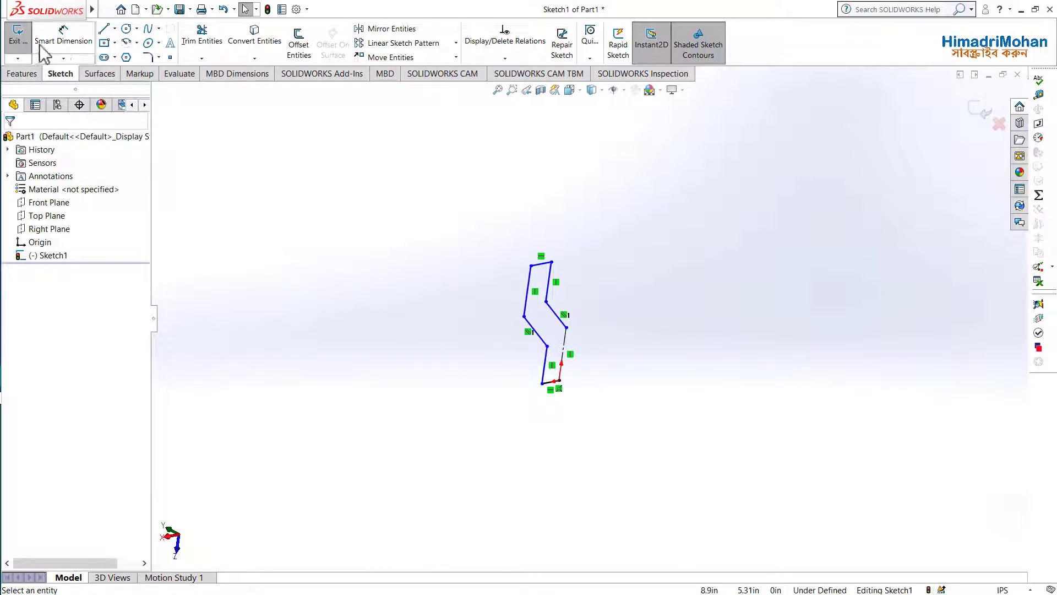
{"action": "left_click", "coordinate": [19, 40]}
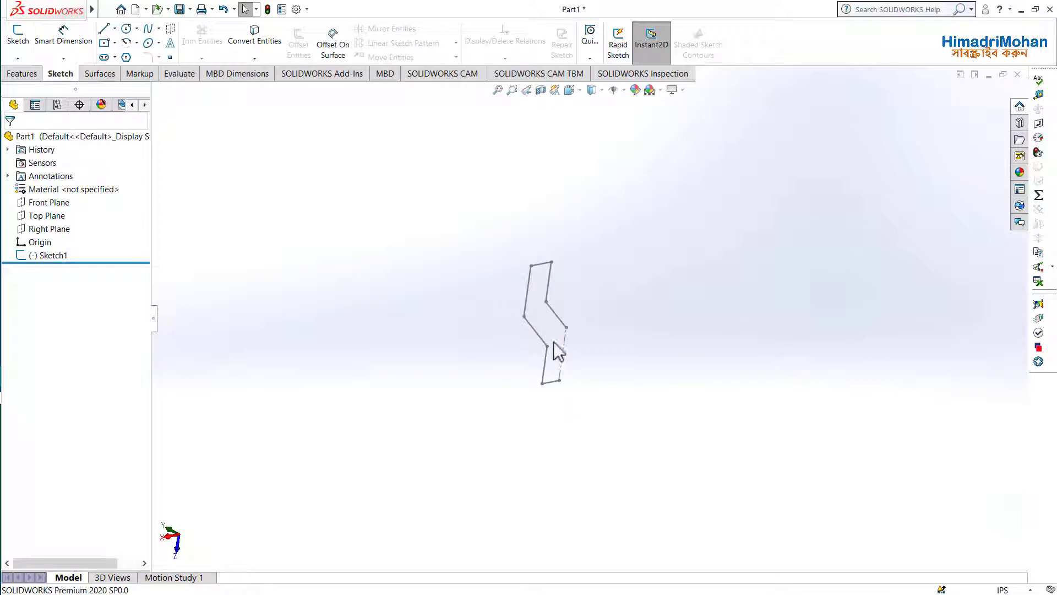
Revolve Sketch1 a full 360° about Line1 into solid Revolve2, letting SOLIDWORKS auto-close the open sketch
{"action": "left_click", "coordinate": [35, 73]}
{"action": "left_click", "coordinate": [63, 47]}
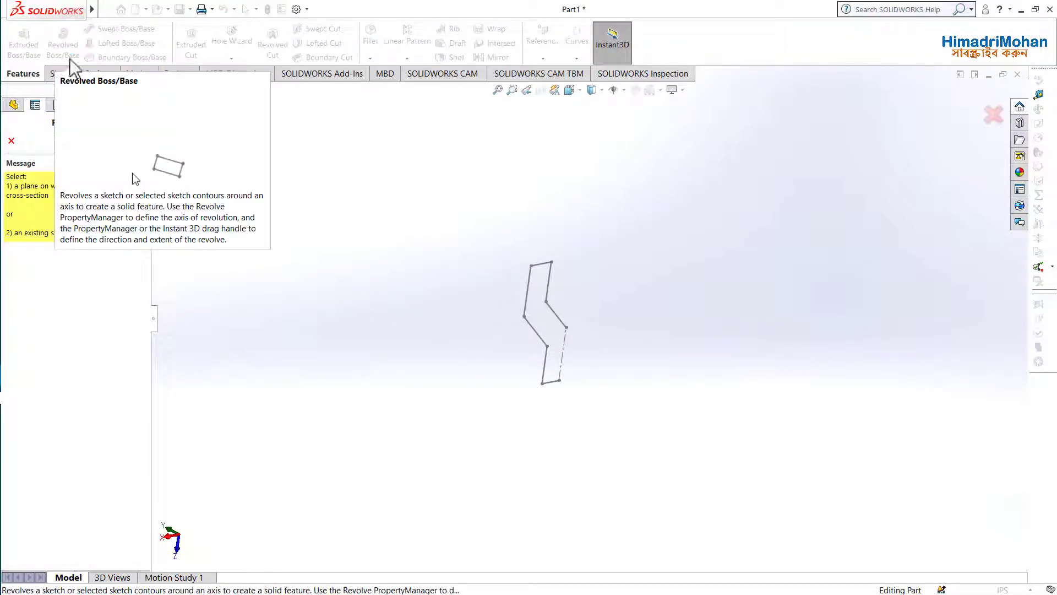
{"action": "left_click", "coordinate": [11, 141]}
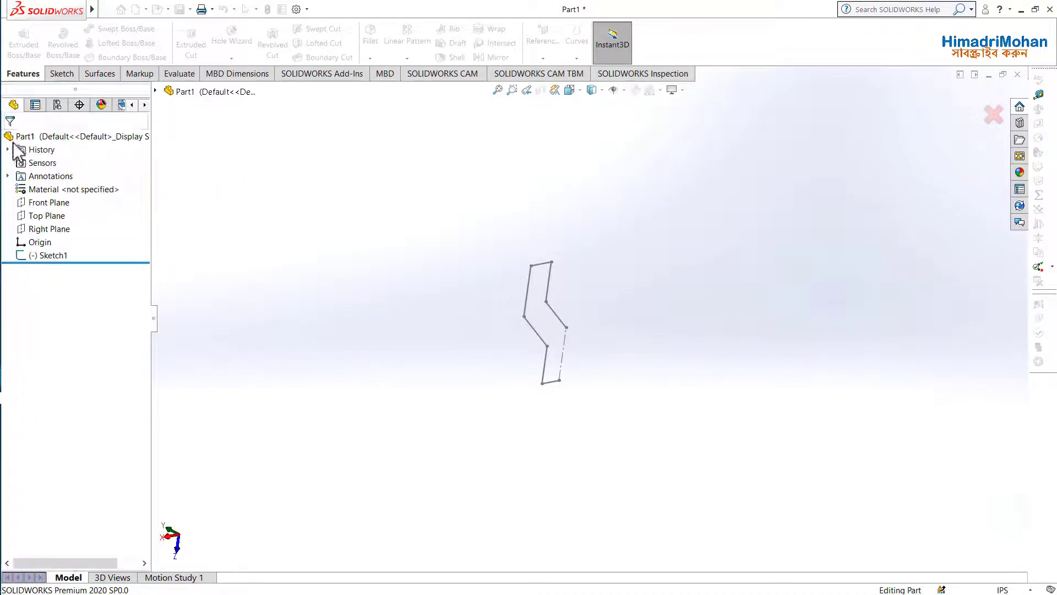
{"action": "right_click", "coordinate": [62, 263]}
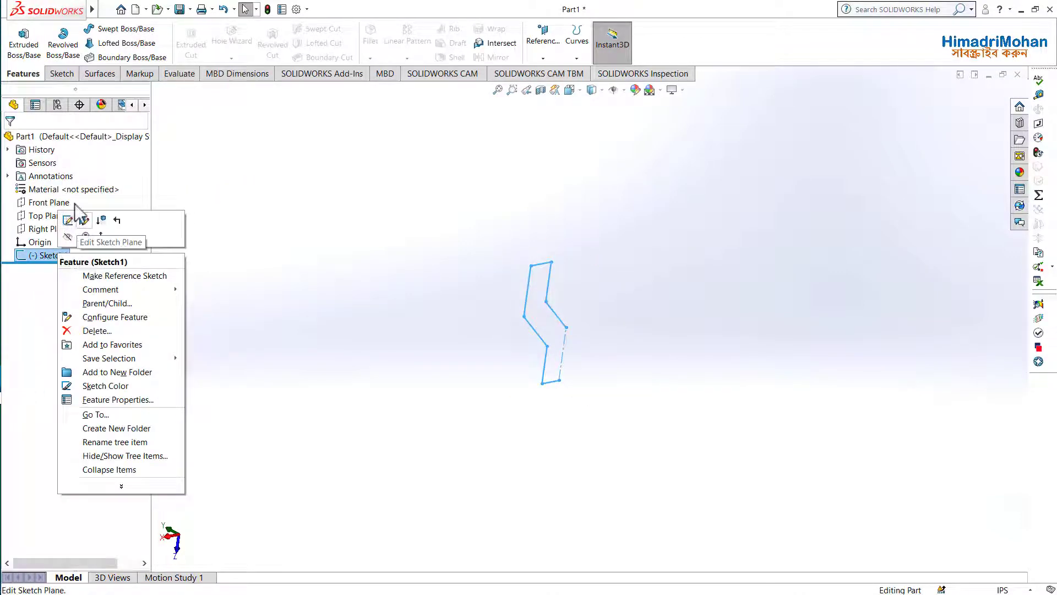
{"action": "left_click", "coordinate": [63, 47]}
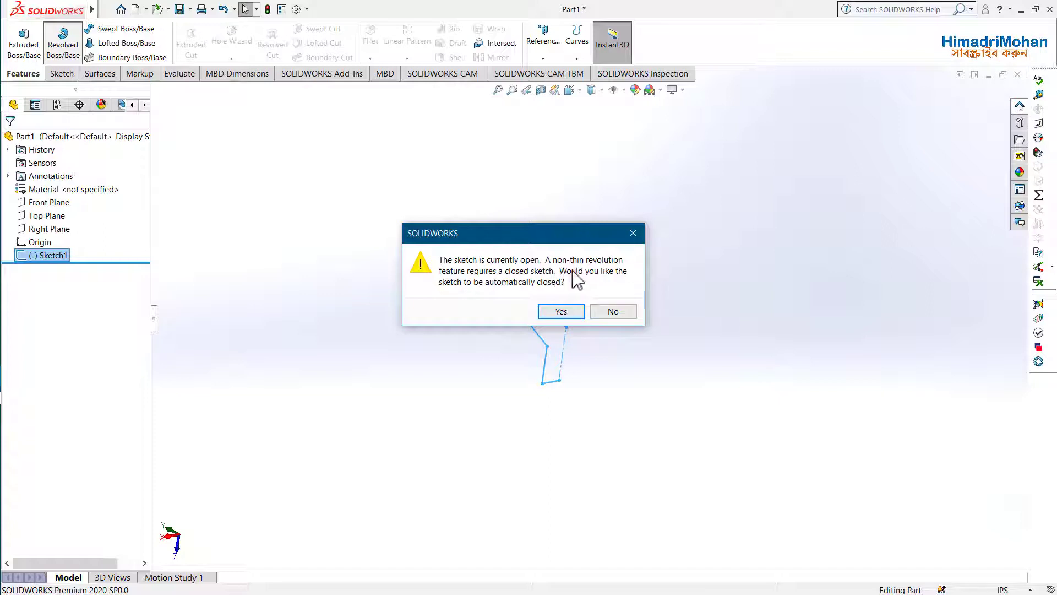
{"action": "left_click", "coordinate": [562, 312]}
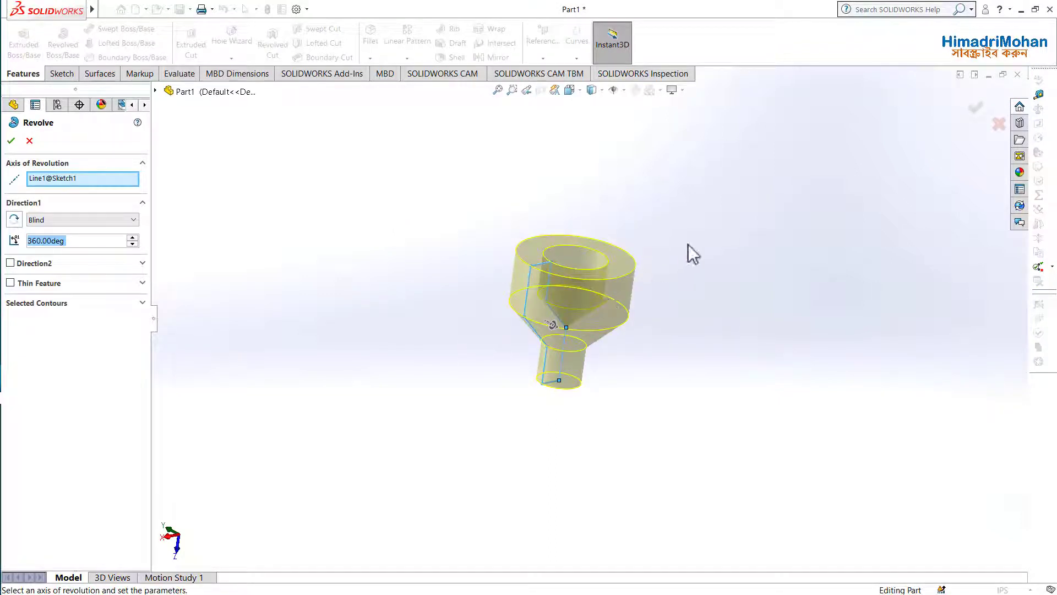
{"action": "middle_click_drag", "start_coordinate": [688, 243], "coordinate": [677, 379]}
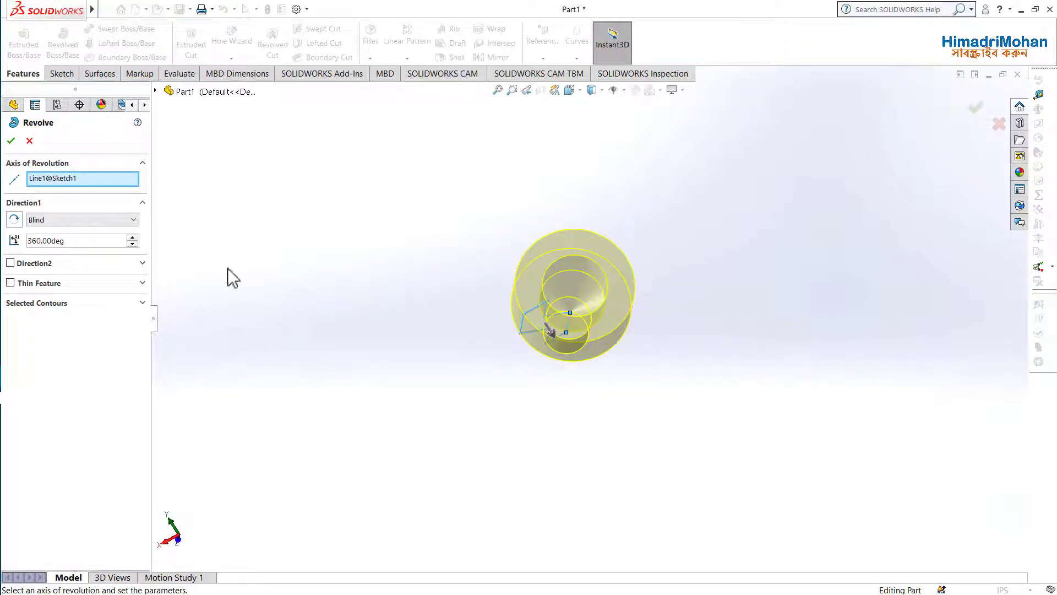
{"action": "left_click", "coordinate": [12, 140]}
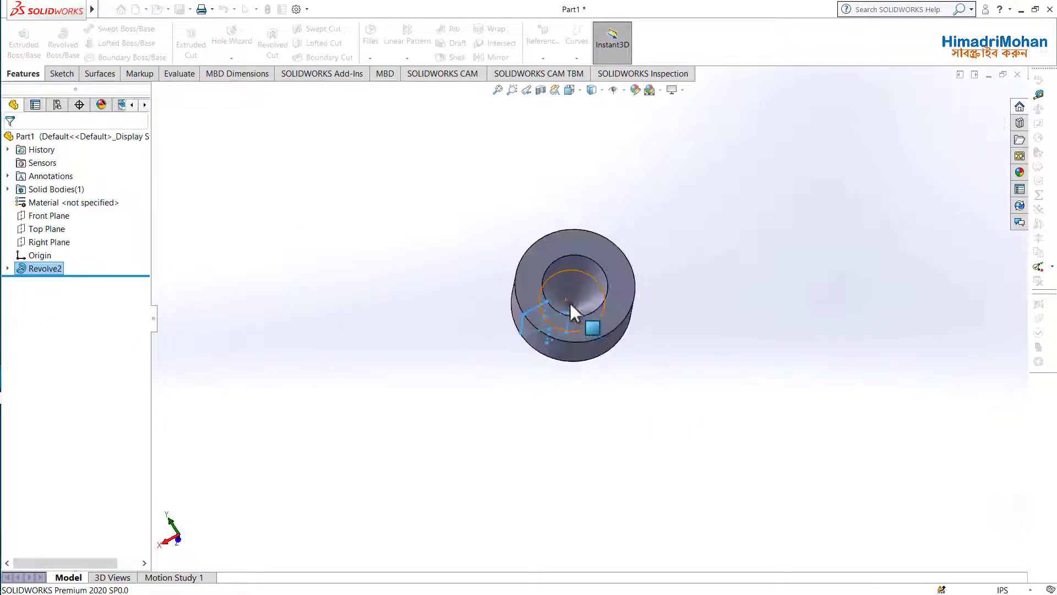
Orbit and zoom around Revolve2 to inspect the small boss and the bore in the large end
{"action": "mouse_move", "coordinate": [572, 310]}
{"action": "middle_mouse_down"}
{"action": "mouse_move", "coordinate": [616, 259]}
{"action": "mouse_move", "coordinate": [508, 104]}
{"action": "middle_mouse_up"}
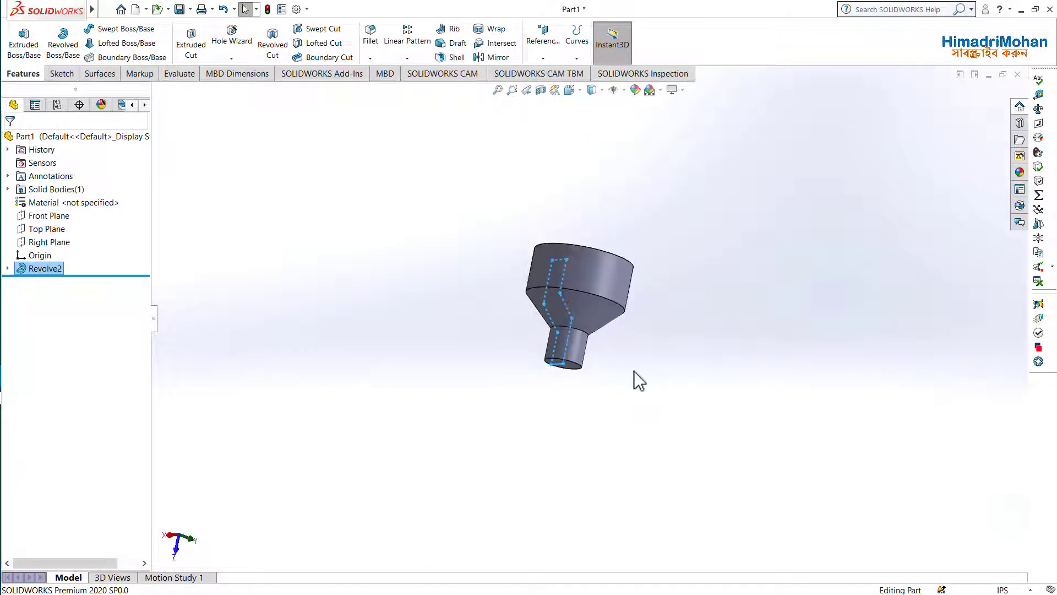
{"action": "mouse_move", "coordinate": [637, 377]}
{"action": "middle_mouse_down"}
{"action": "mouse_move", "coordinate": [639, 184]}
{"action": "mouse_move", "coordinate": [654, 242]}
{"action": "middle_mouse_up"}
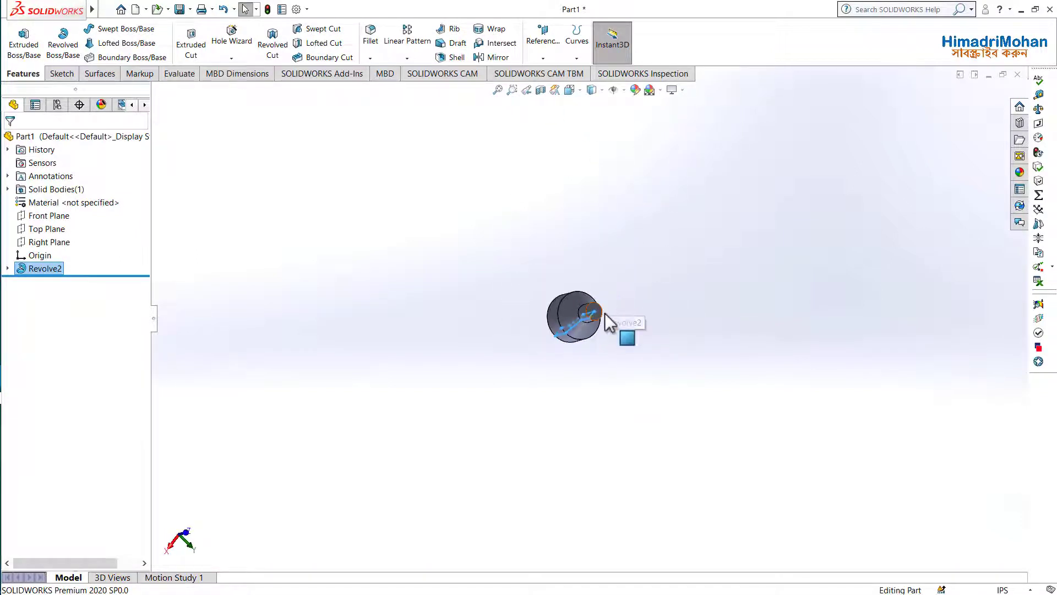
{"action": "scroll", "coordinate": [605, 311], "scroll_direction": "down", "scroll_amount": 5}
{"action": "middle_click_drag", "start_coordinate": [628, 277], "coordinate": [574, 428]}
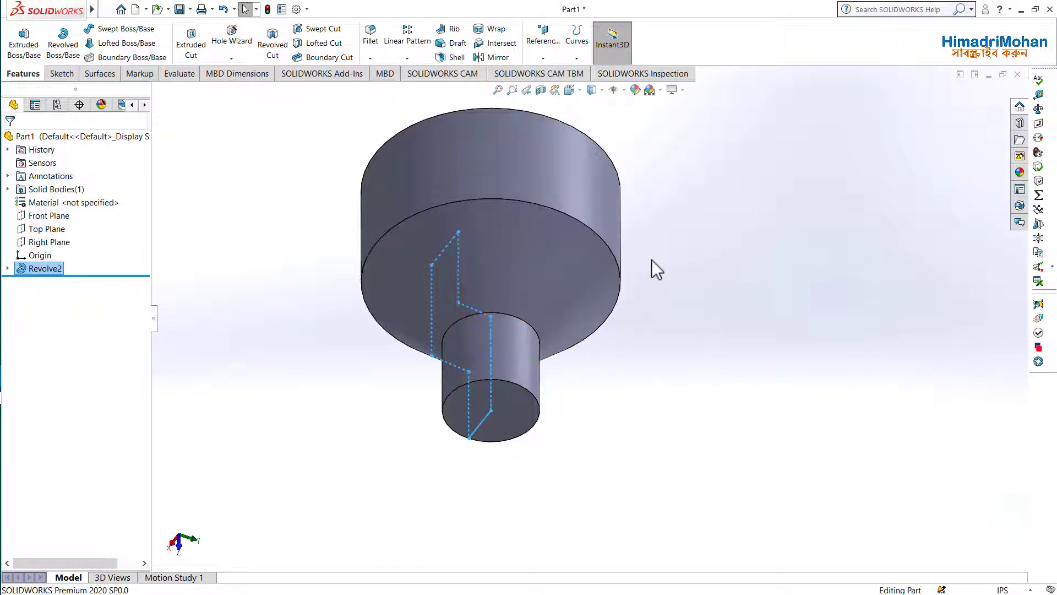
{"action": "mouse_move", "coordinate": [652, 259]}
{"action": "middle_mouse_down"}
{"action": "mouse_move", "coordinate": [595, 484]}
{"action": "mouse_move", "coordinate": [604, 520]}
{"action": "mouse_move", "coordinate": [617, 368]}
{"action": "middle_mouse_up"}
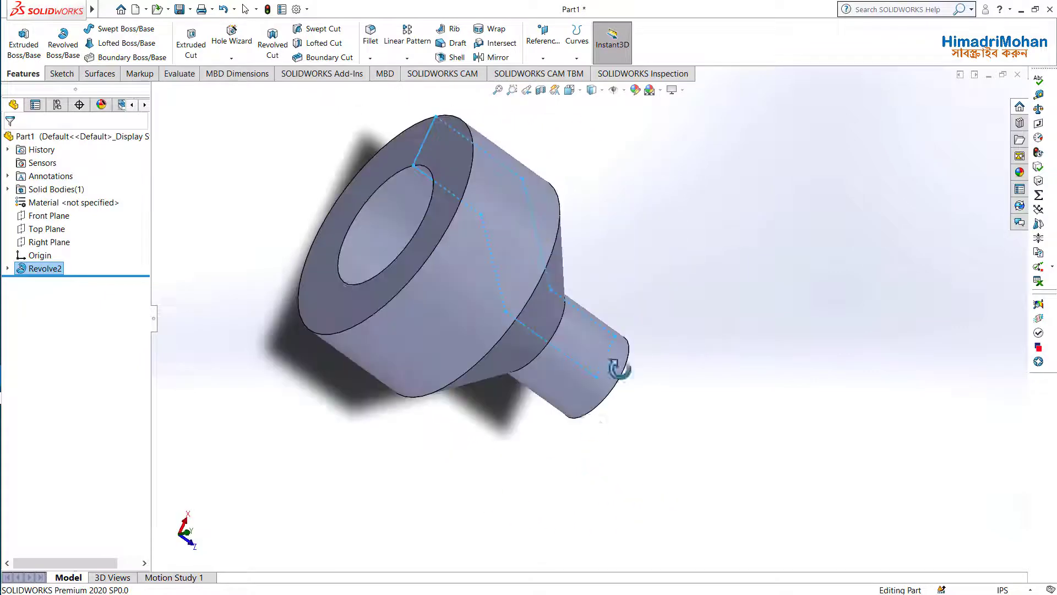
Undo Revolve2 and orbit the bare Sketch1 to show its zig-zag profile
{"action": "key", "text": "ctrl+z"}
{"action": "mouse_move", "coordinate": [675, 260]}
{"action": "middle_mouse_down"}
{"action": "mouse_move", "coordinate": [472, 243]}
{"action": "mouse_move", "coordinate": [676, 313]}
{"action": "mouse_move", "coordinate": [670, 286]}
{"action": "mouse_move", "coordinate": [610, 291]}
{"action": "mouse_move", "coordinate": [750, 288]}
{"action": "mouse_move", "coordinate": [717, 378]}
{"action": "mouse_move", "coordinate": [510, 219]}
{"action": "mouse_move", "coordinate": [572, 370]}
{"action": "mouse_move", "coordinate": [660, 266]}
{"action": "mouse_move", "coordinate": [480, 377]}
{"action": "mouse_move", "coordinate": [703, 392]}
{"action": "mouse_move", "coordinate": [619, 279]}
{"action": "middle_mouse_up"}
{"action": "mouse_move", "coordinate": [606, 210]}
{"action": "middle_mouse_down"}
{"action": "mouse_move", "coordinate": [350, 307]}
{"action": "mouse_move", "coordinate": [500, 425]}
{"action": "mouse_move", "coordinate": [571, 224]}
{"action": "mouse_move", "coordinate": [477, 433]}
{"action": "mouse_move", "coordinate": [479, 264]}
{"action": "mouse_move", "coordinate": [418, 413]}
{"action": "mouse_move", "coordinate": [538, 229]}
{"action": "mouse_move", "coordinate": [547, 426]}
{"action": "mouse_move", "coordinate": [586, 255]}
{"action": "mouse_move", "coordinate": [420, 371]}
{"action": "mouse_move", "coordinate": [659, 380]}
{"action": "mouse_move", "coordinate": [484, 288]}
{"action": "mouse_move", "coordinate": [486, 427]}
{"action": "middle_mouse_up"}
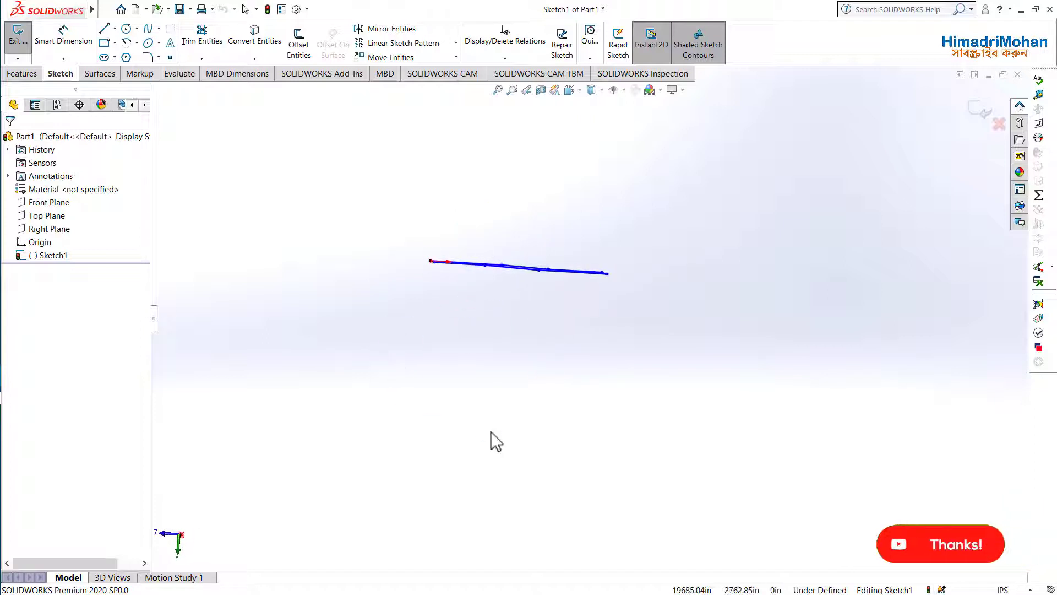